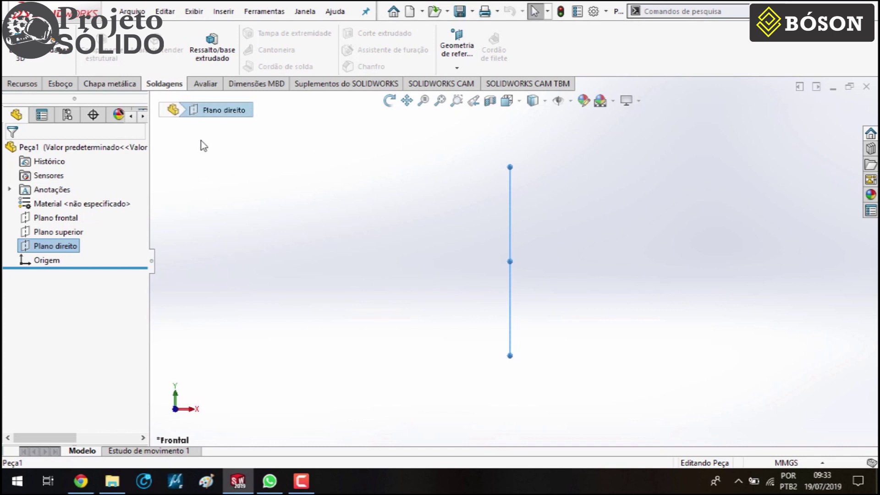
# Sketch a construction corner rectangle on the right plane starting at the origin
pyautogui.press('s')
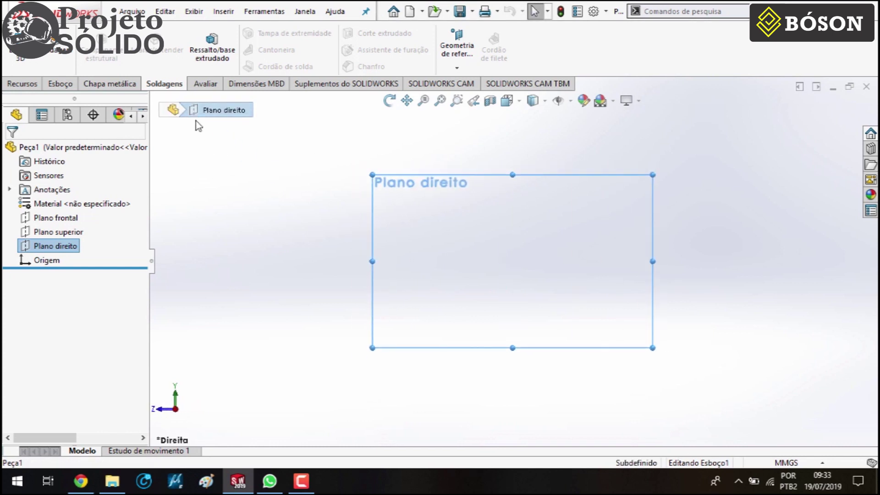
pyautogui.press('r')
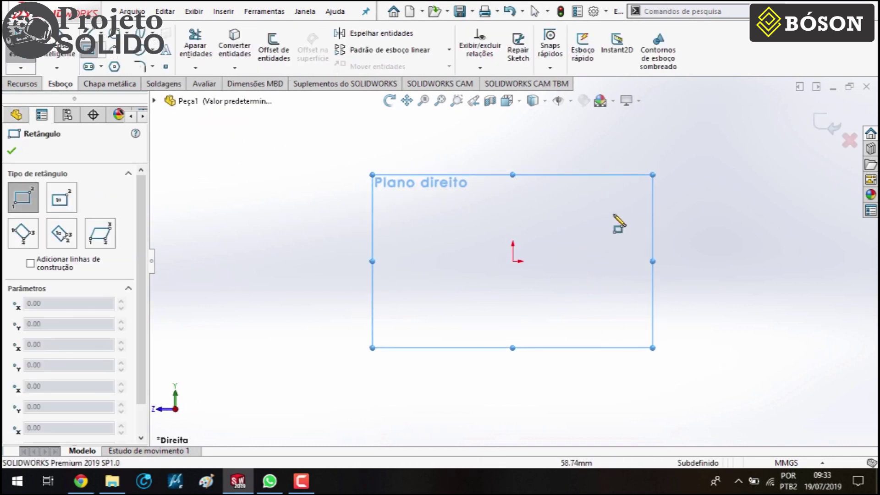
pyautogui.click(513, 261)
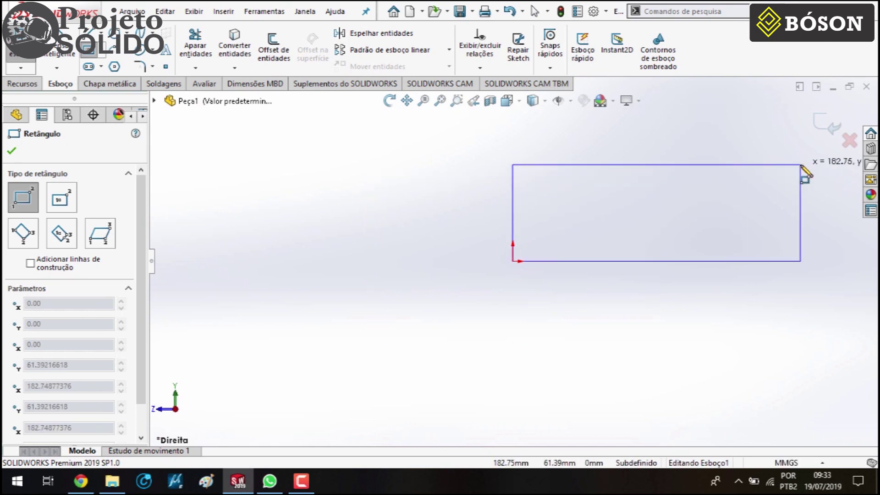
pyautogui.click(801, 164)
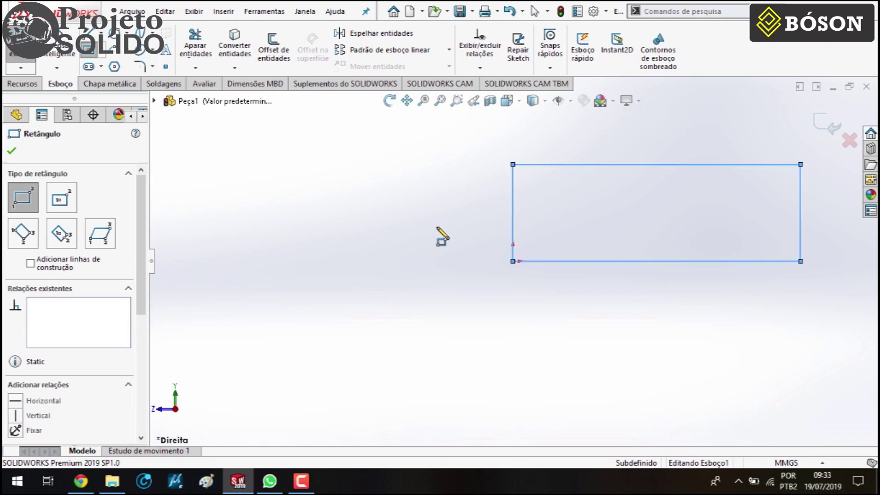
pyautogui.moveTo(143, 280); pyautogui.dragTo(137, 350)
pyautogui.click(46, 329)
pyautogui.click(11, 151)
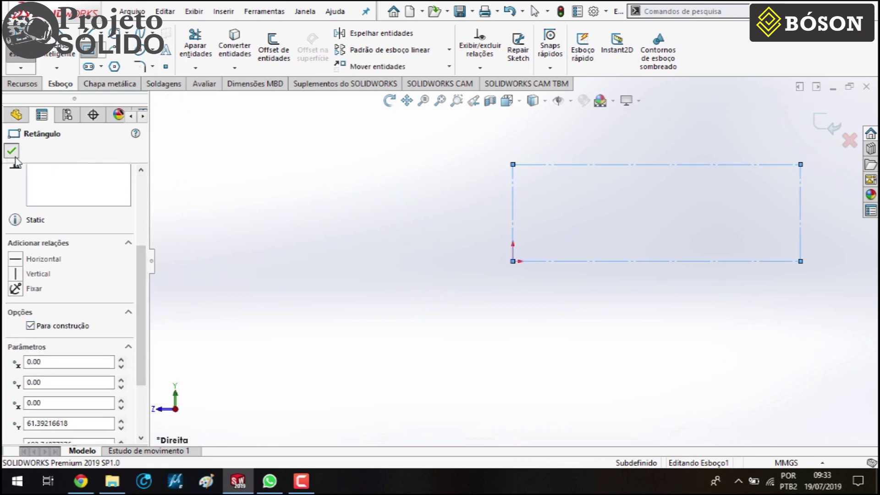
# Dimension the construction rectangle to 260 mm wide and 70 mm tall
pyautogui.moveTo(775, 321); pyautogui.dragTo(683, 279, button='right')
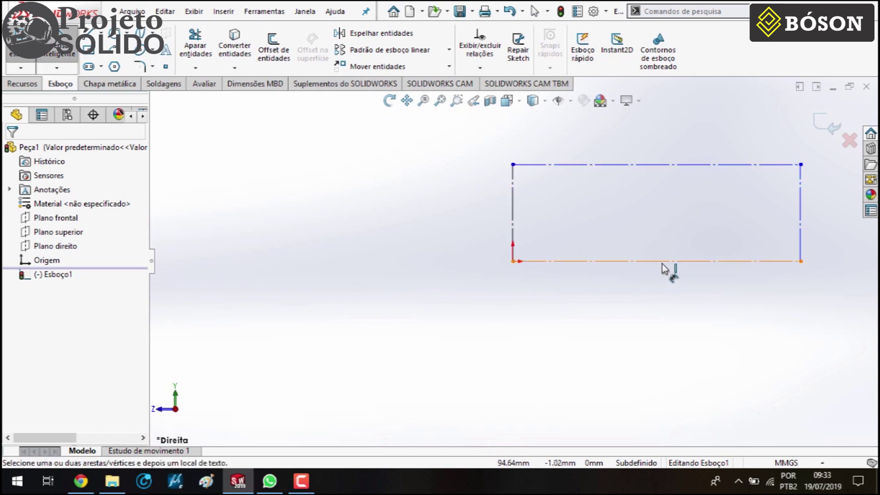
pyautogui.click(668, 262)
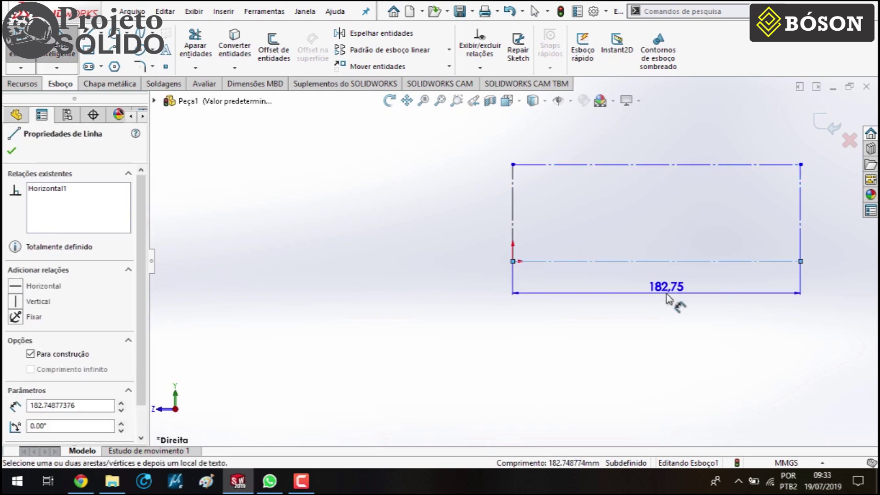
pyautogui.click(667, 296)
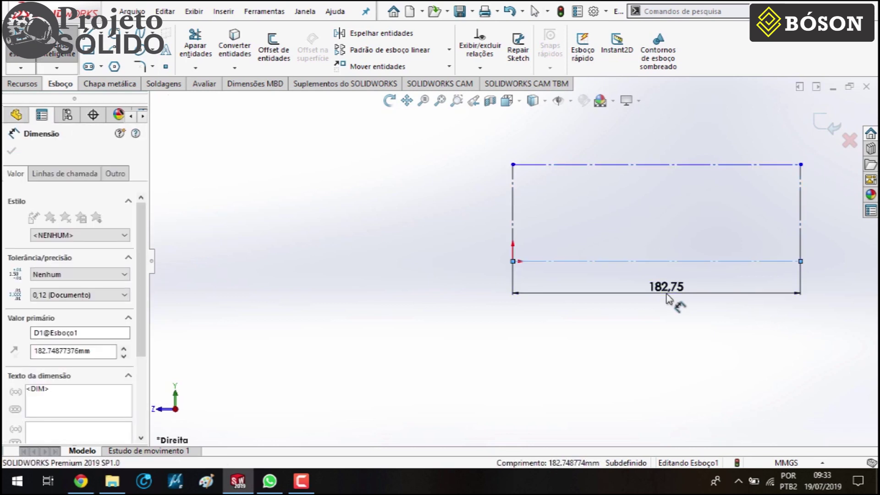
pyautogui.write('260')
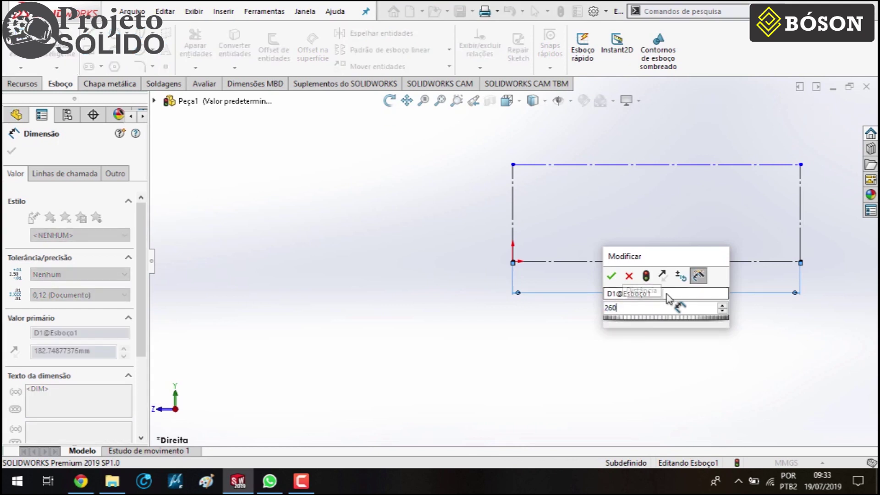
pyautogui.press('Return')
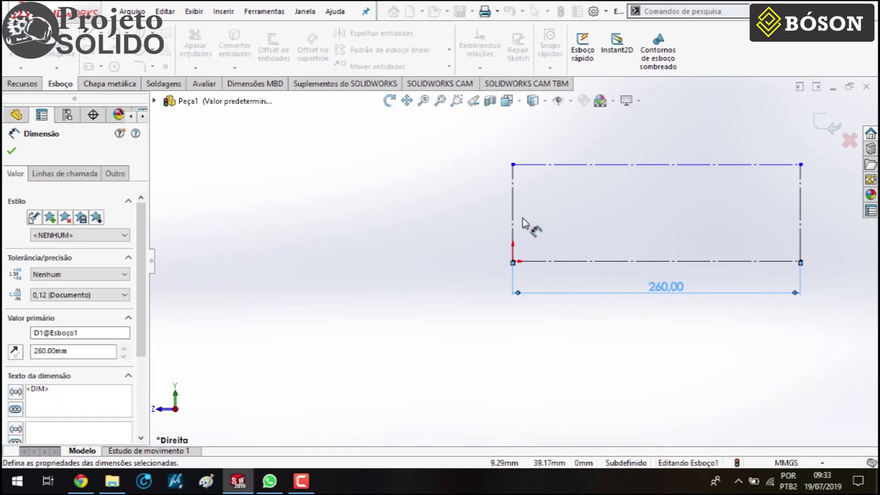
pyautogui.click(513, 217)
pyautogui.click(480, 222)
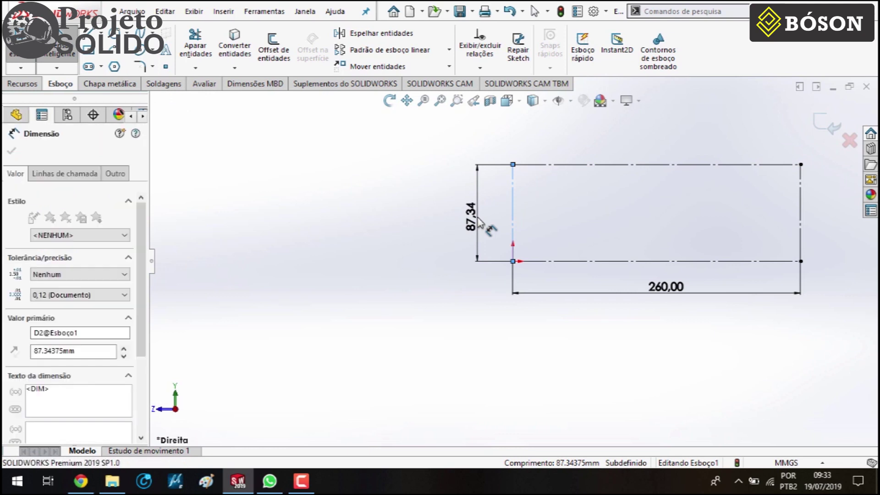
pyautogui.write('70')
pyautogui.press('Return')
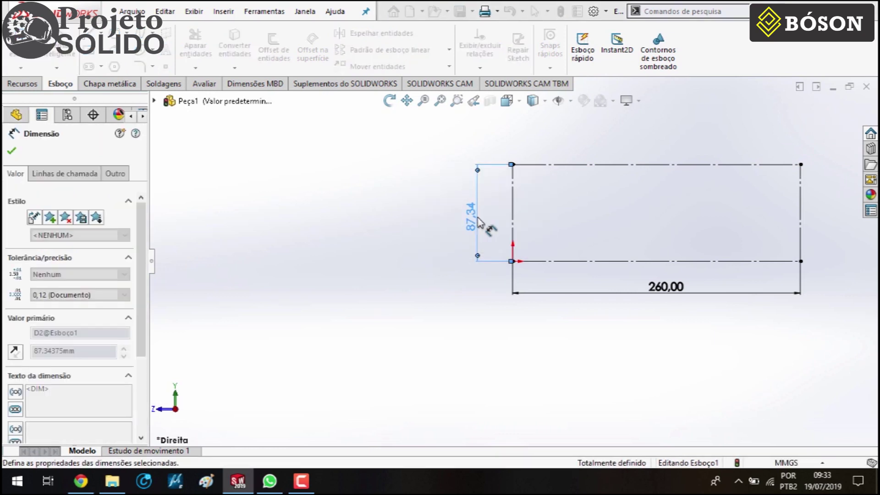
pyautogui.doubleClick(471, 216)
pyautogui.write('70')
pyautogui.press('Return')
pyautogui.press('Escape')
# Draw the upper profile spline starting at the origin across the rectangle
pyautogui.press('f')
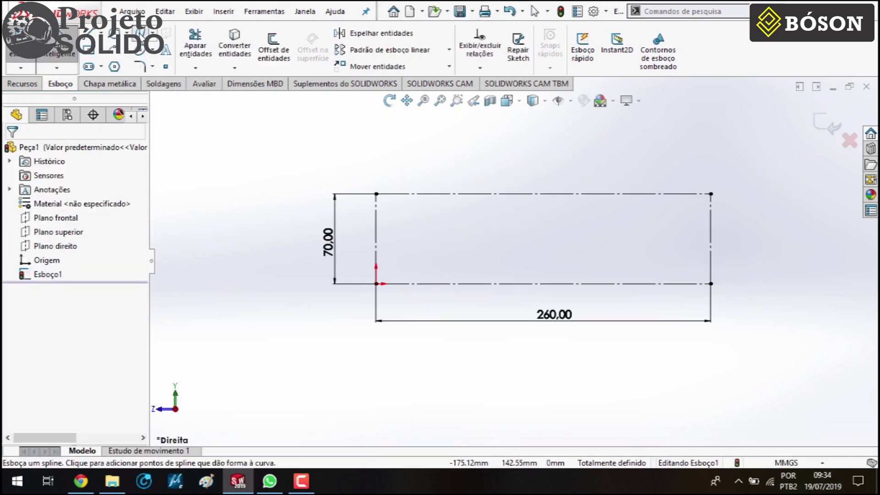
pyautogui.click(140, 33)
pyautogui.click(376, 284)
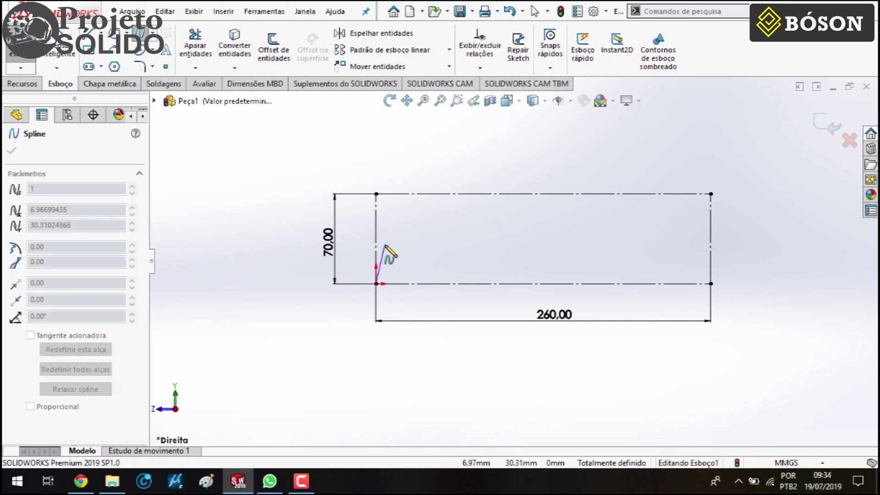
pyautogui.click(386, 242)
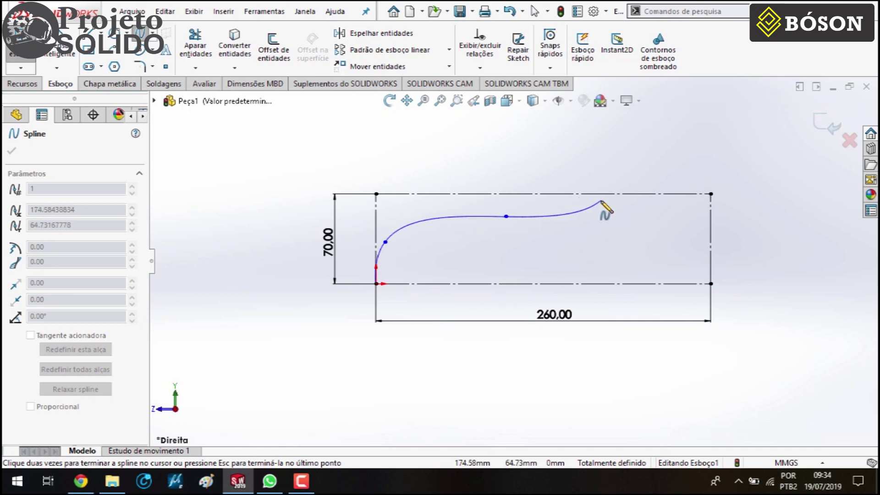
pyautogui.click(627, 200)
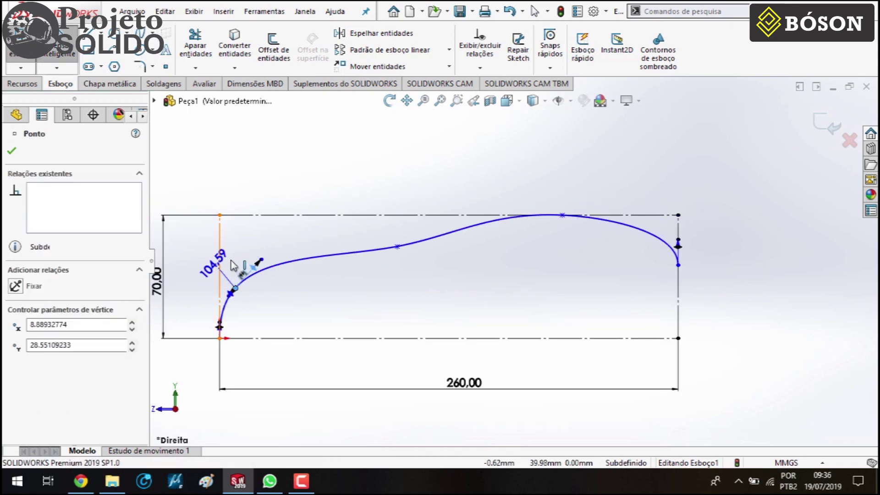
# Set the spline's start tangent angle to 40° from the left edge
pyautogui.click(229, 263)
pyautogui.click(243, 250)
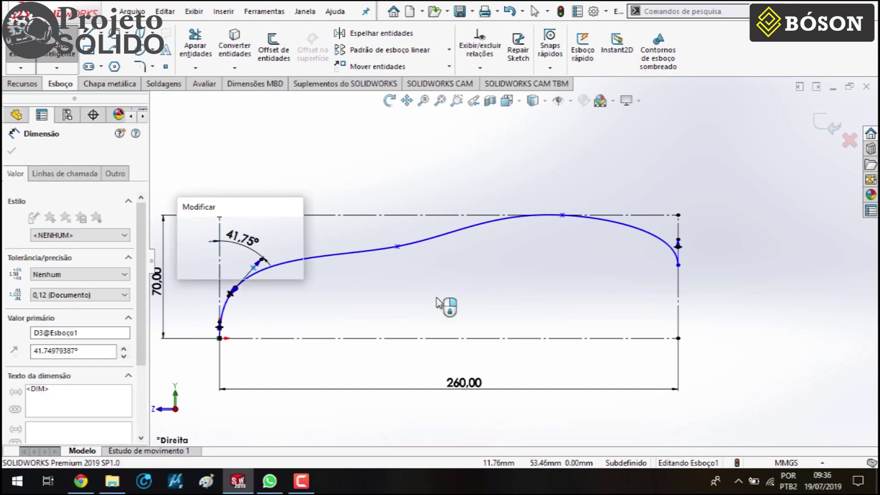
pyautogui.write('40')
pyautogui.press('Return')
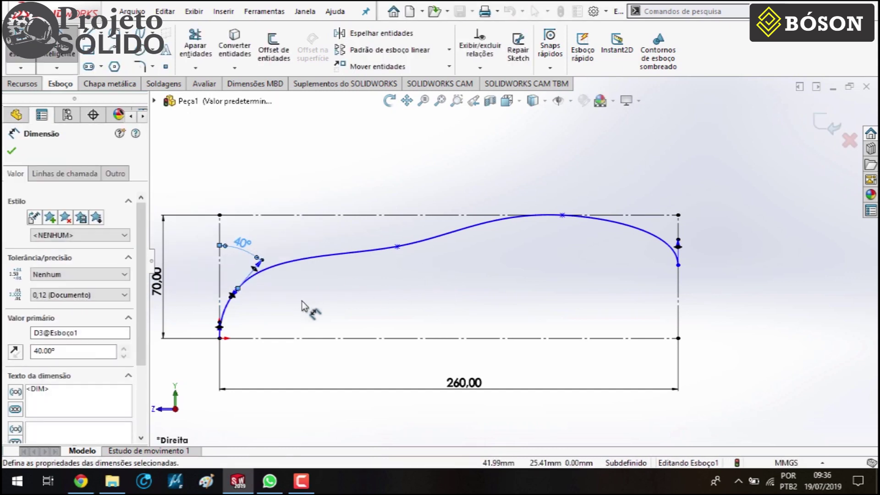
# Dimension the spline handle's horizontal offset and set the horizontal distance to 110
pyautogui.scroll(-3, 250, 312)
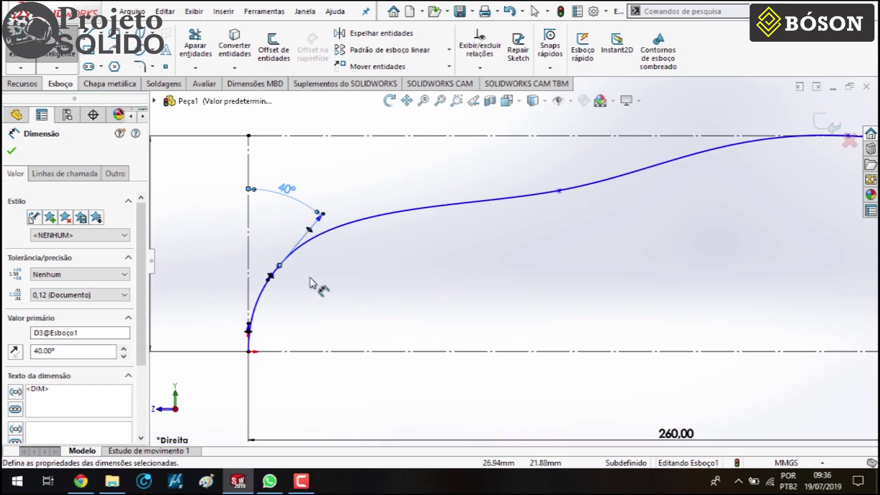
pyautogui.click(278, 266)
pyautogui.click(248, 251)
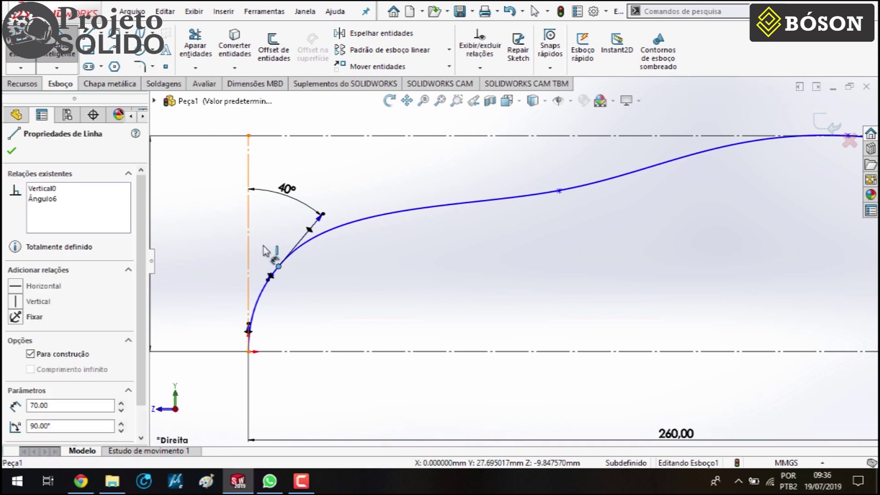
pyautogui.click(271, 229)
pyautogui.click(283, 243)
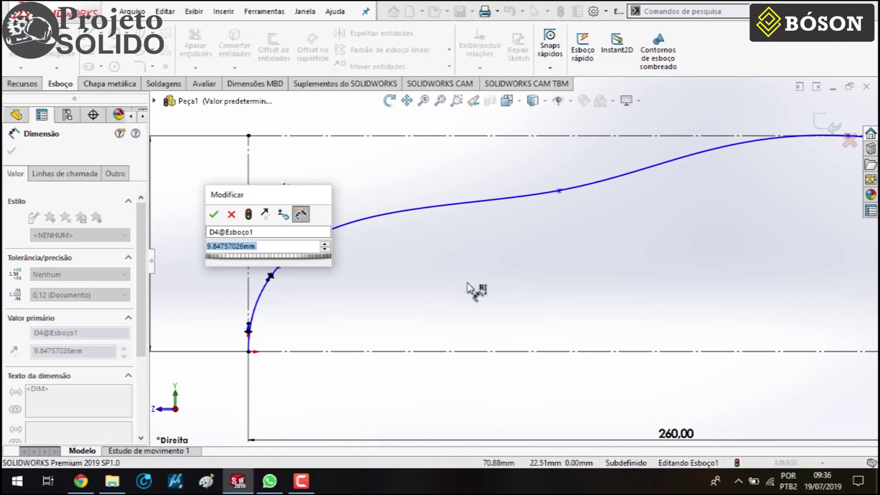
pyautogui.press('Return')
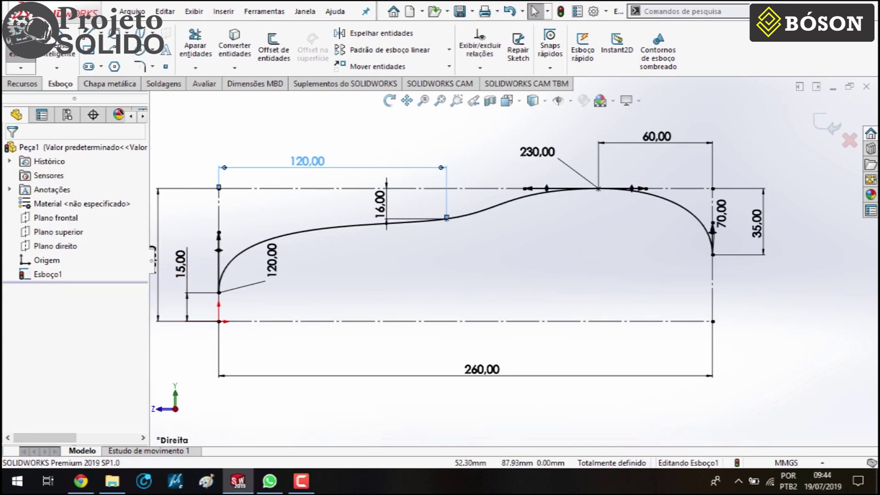
pyautogui.doubleClick(307, 161)
pyautogui.write('110')
pyautogui.press('Return')
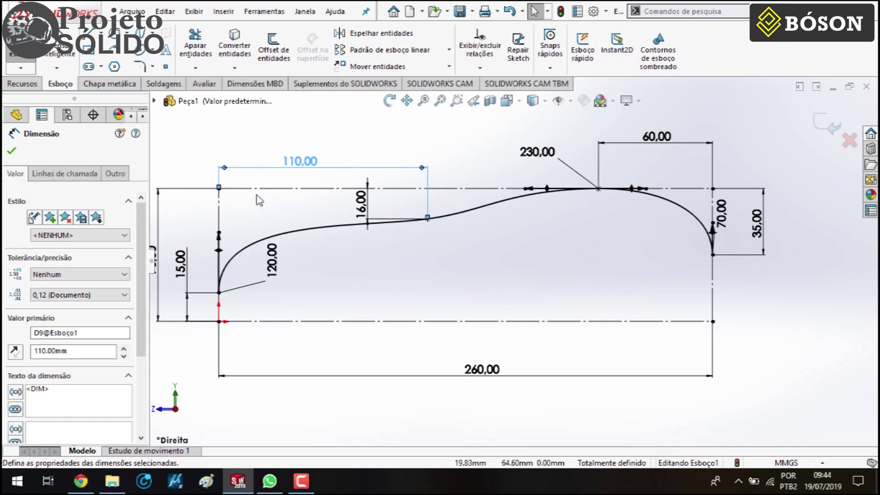
# Change the spline handle length dimension from 120 to 100
pyautogui.click(273, 274)
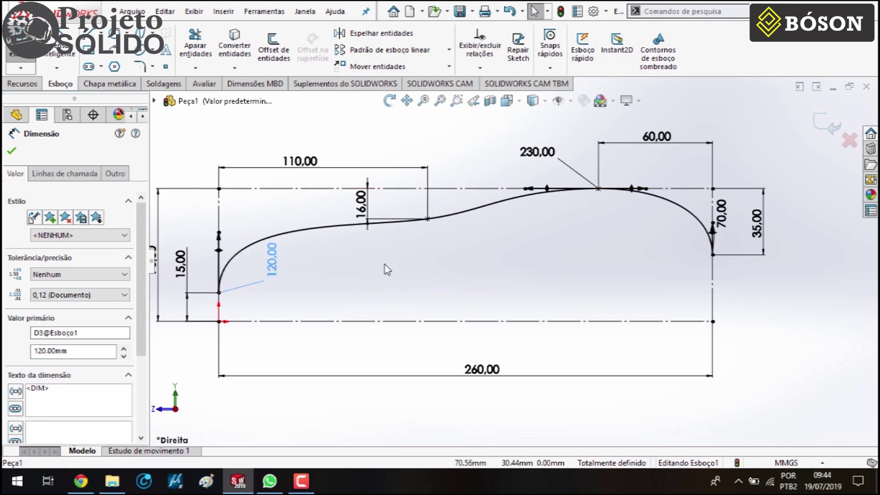
pyautogui.click(335, 252)
pyautogui.write('100')
pyautogui.press('Return')
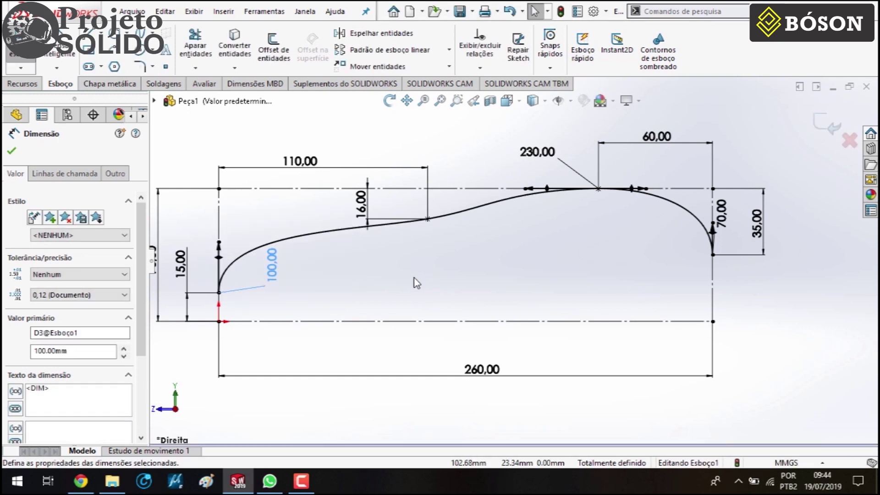
pyautogui.press('Escape')
pyautogui.press('f')
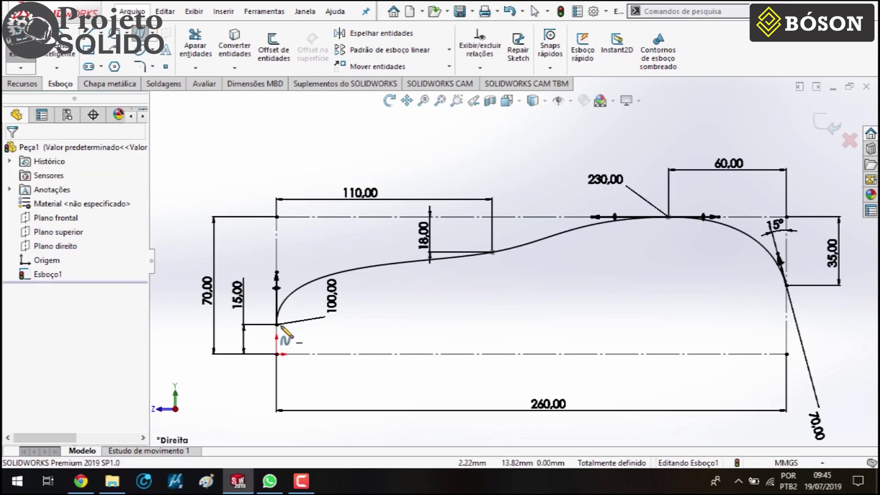
# Draw the lower profile spline from the left end to the right end and dimension it 150
pyautogui.click(277, 325)
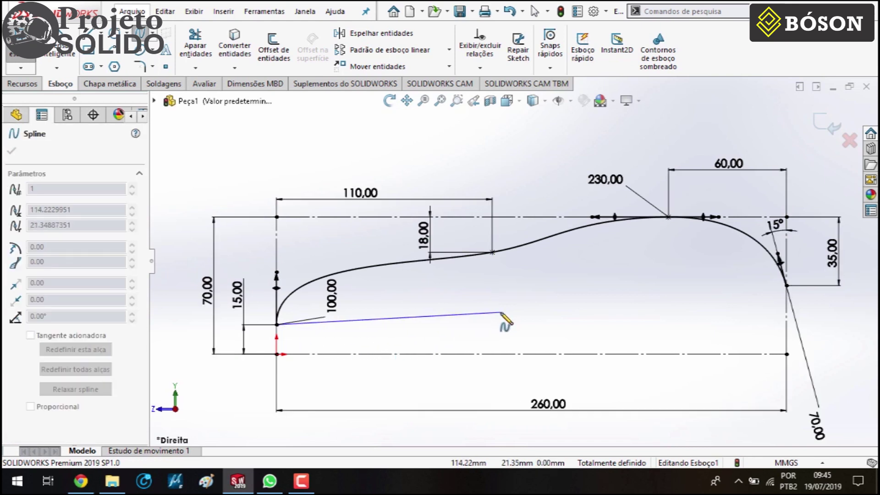
pyautogui.click(504, 309)
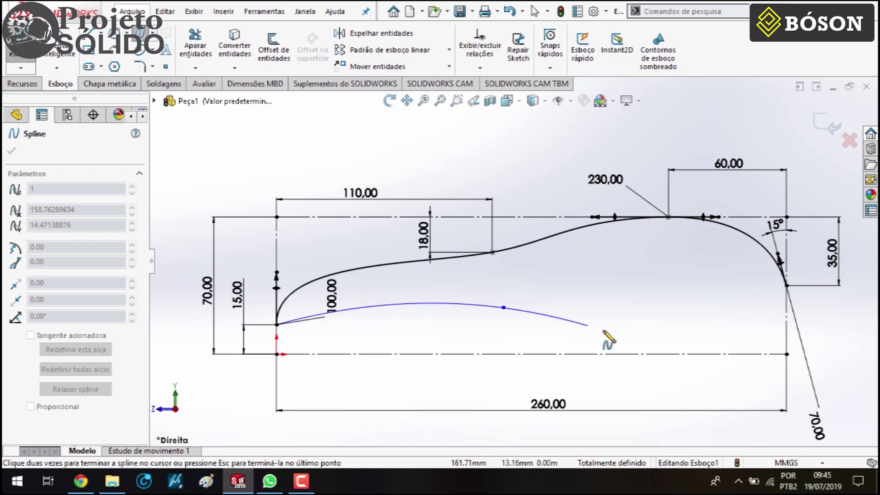
pyautogui.click(651, 322)
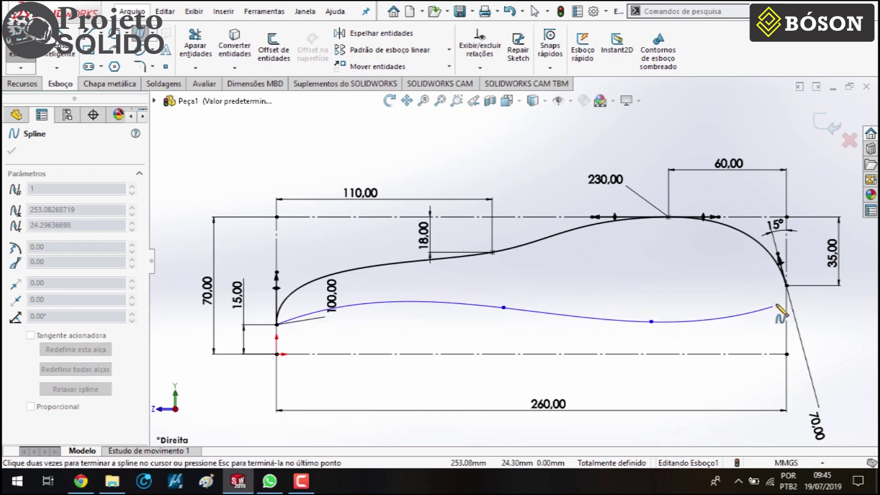
pyautogui.click(787, 285)
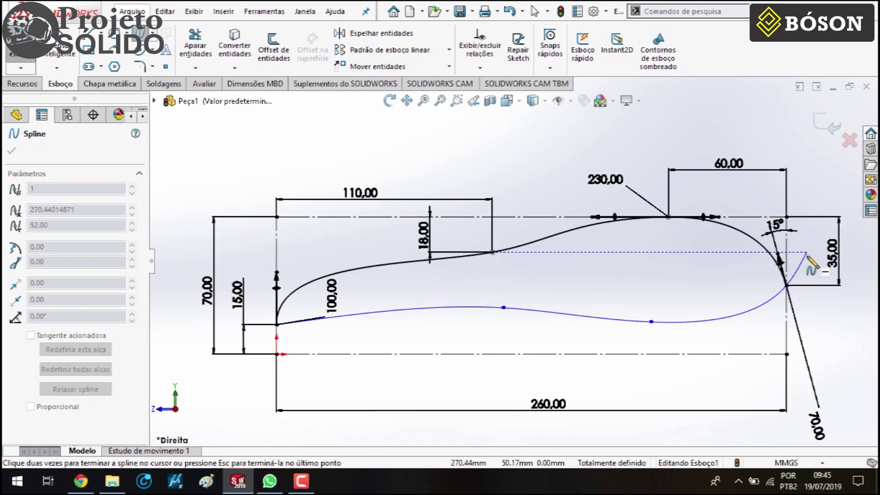
pyautogui.doubleClick(786, 285)
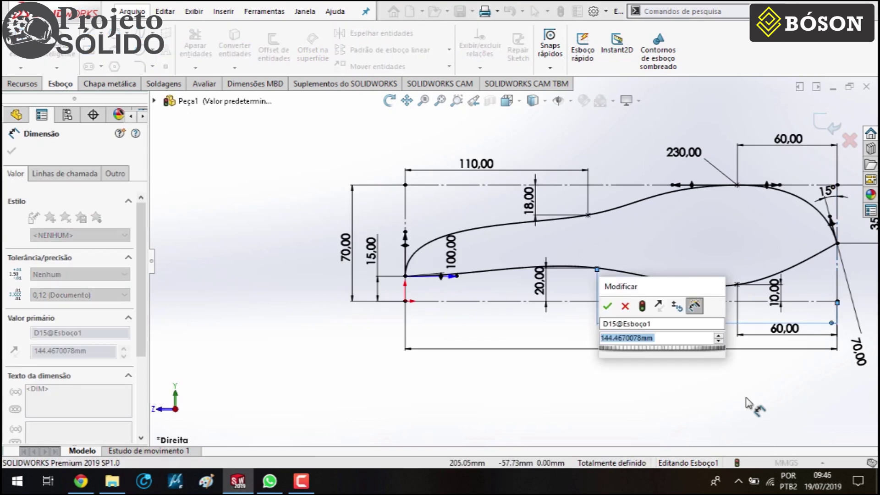
pyautogui.write('150')
pyautogui.press('Return')
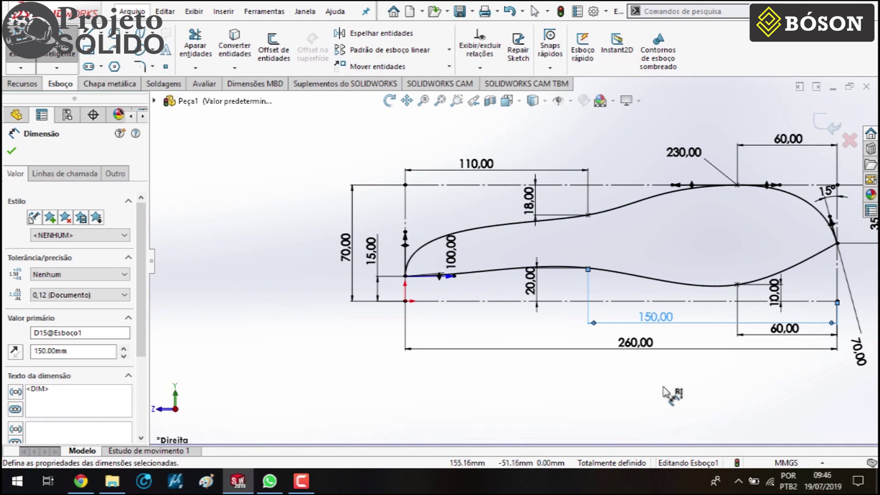
pyautogui.press('Escape')
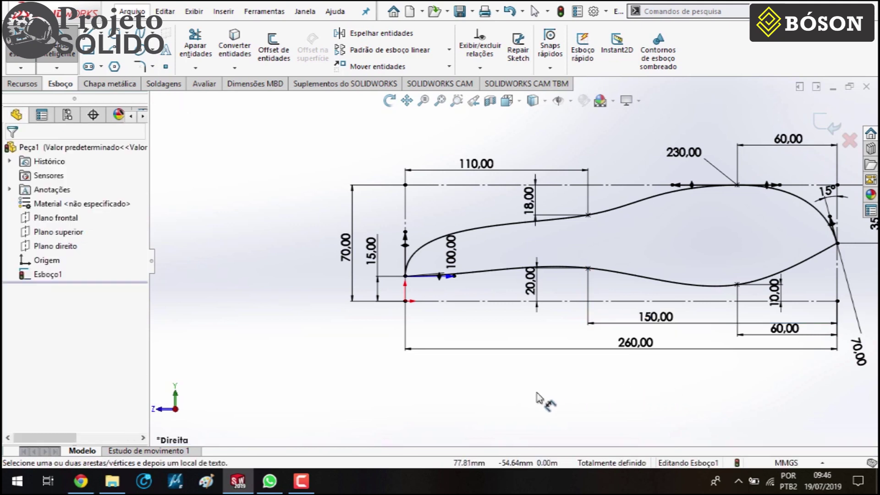
# Change the lower curve's 109.90 tangent dimension to 110, fully defining the profile
pyautogui.scroll(-2, 447, 293)
pyautogui.click(454, 274)
pyautogui.doubleClick(459, 288)
pyautogui.write('110')
pyautogui.press('Return')
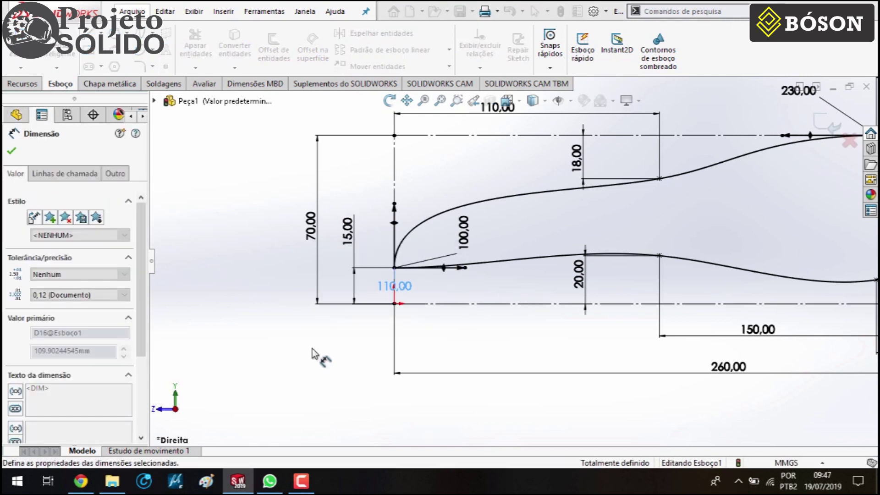
pyautogui.press('Escape')
pyautogui.press('f')
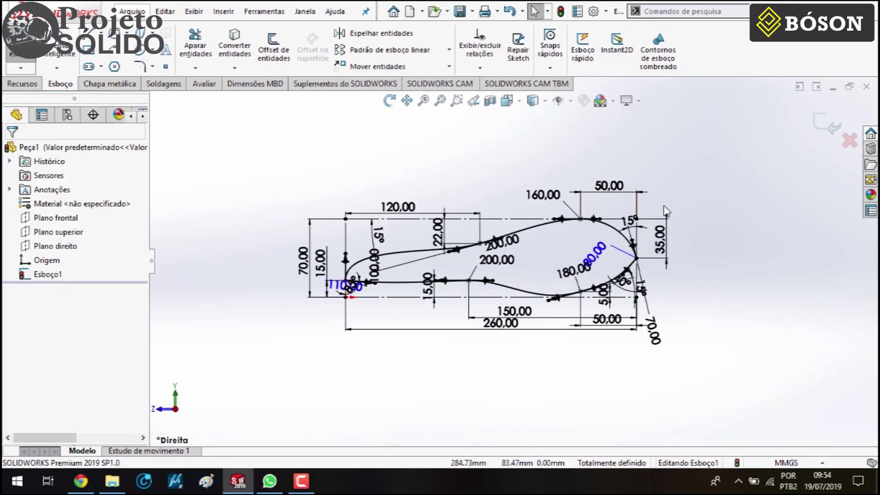
# Exit the profile sketch and draw a construction rectangle from the origin on the top plane
pyautogui.click(823, 124)
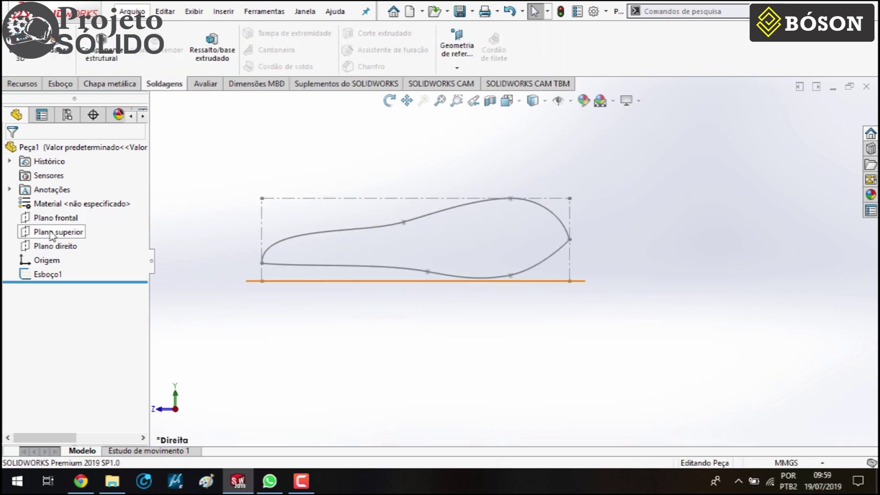
pyautogui.click(82, 232)
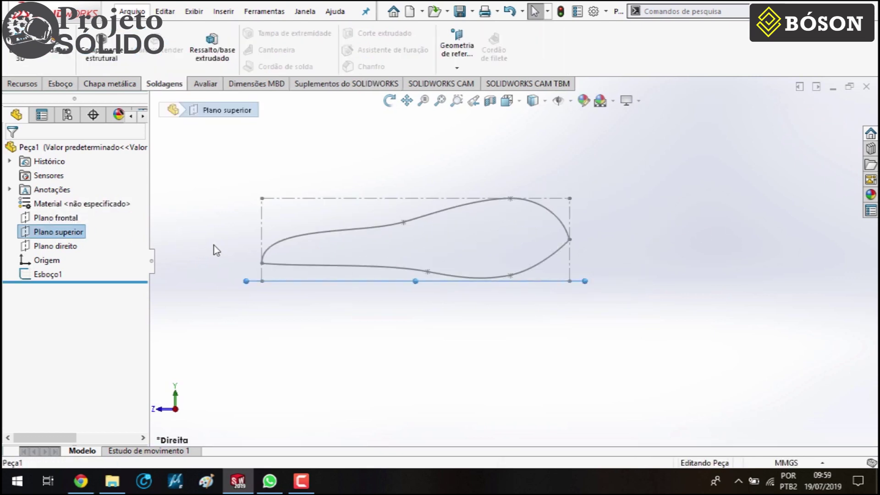
pyautogui.press('r')
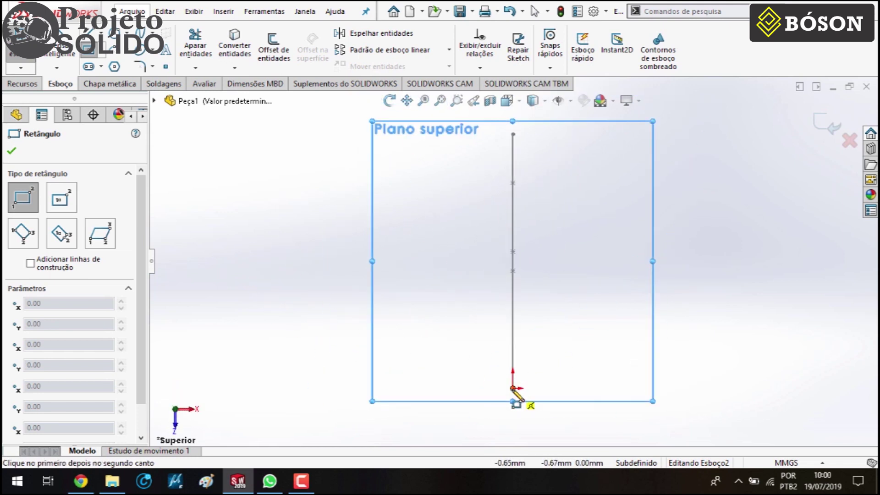
pyautogui.click(513, 389)
pyautogui.click(583, 141)
pyautogui.scroll(-3, 49, 293)
pyautogui.click(31, 264)
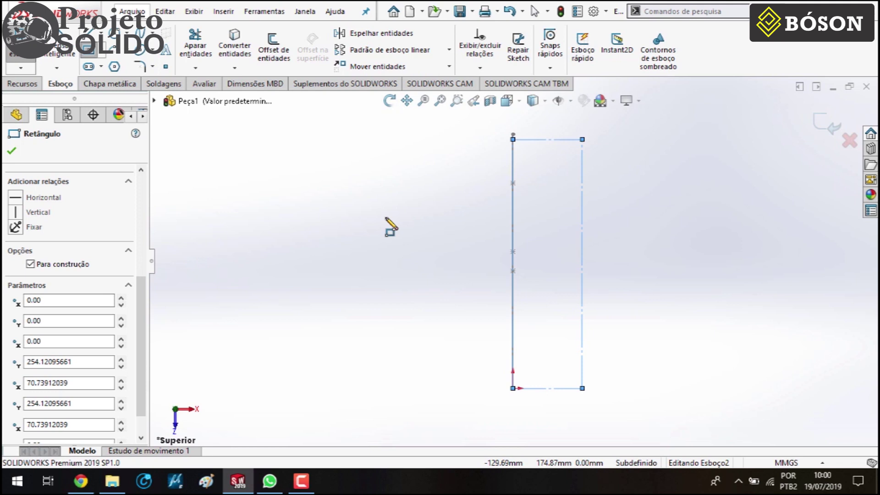
pyautogui.click(11, 150)
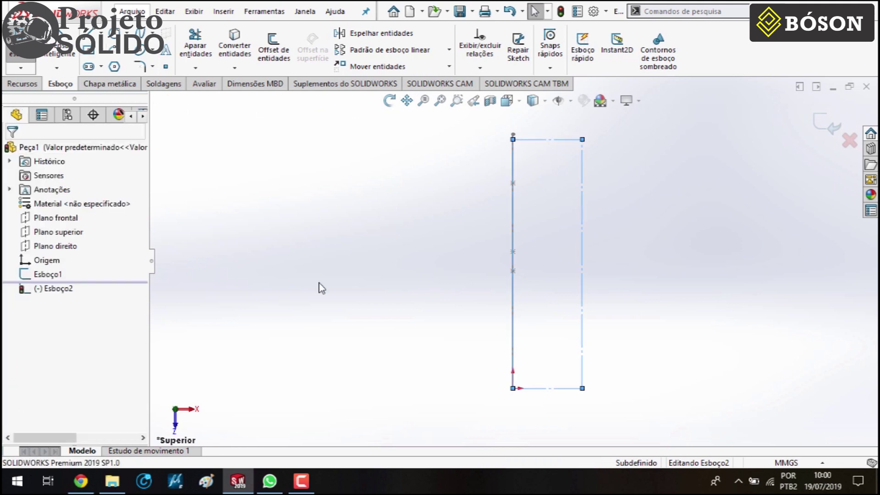
# Make the rectangle's far corner coincident with the profile end and dimension its width 80 mm
pyautogui.hotkey('ctrl', '7')
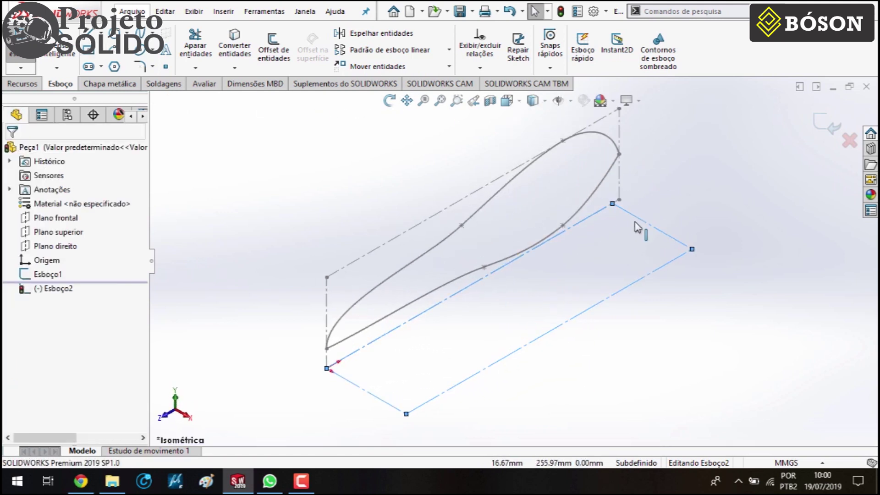
pyautogui.click(619, 201)
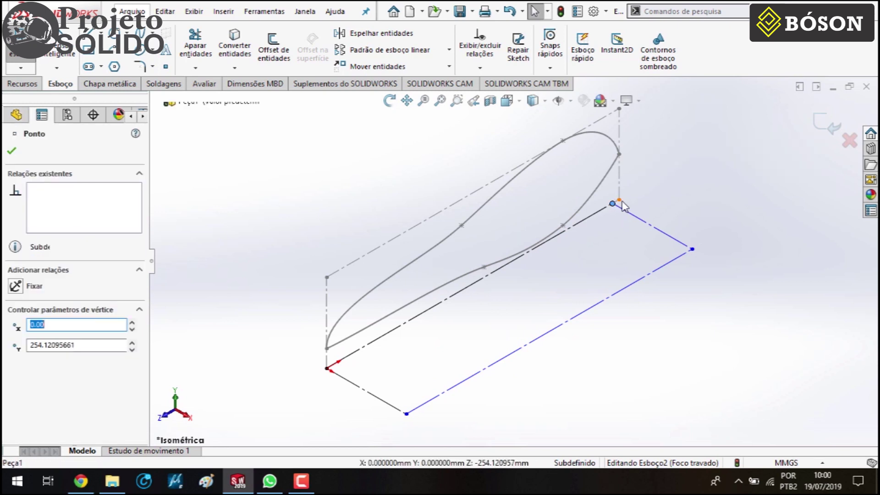
pyautogui.keyDown('ctrl'); pyautogui.click(613, 203); pyautogui.keyUp('ctrl')
pyautogui.click(697, 155)
pyautogui.click(733, 243)
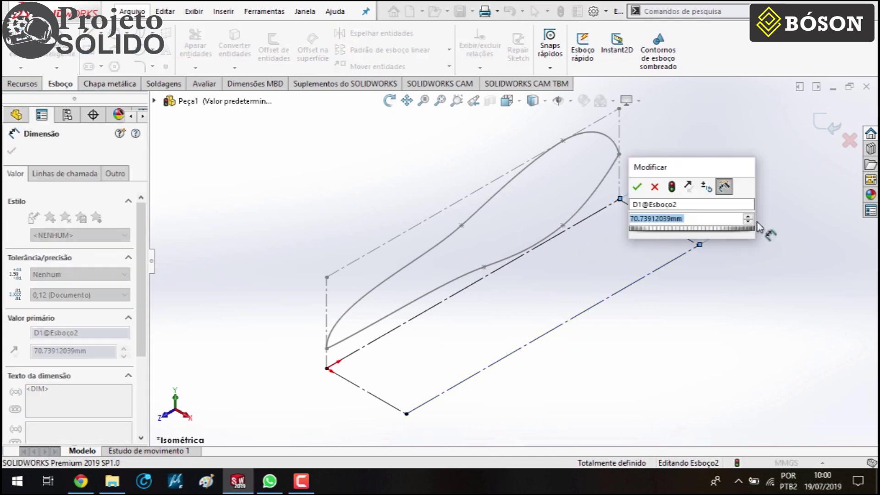
pyautogui.write('80')
pyautogui.press('Return')
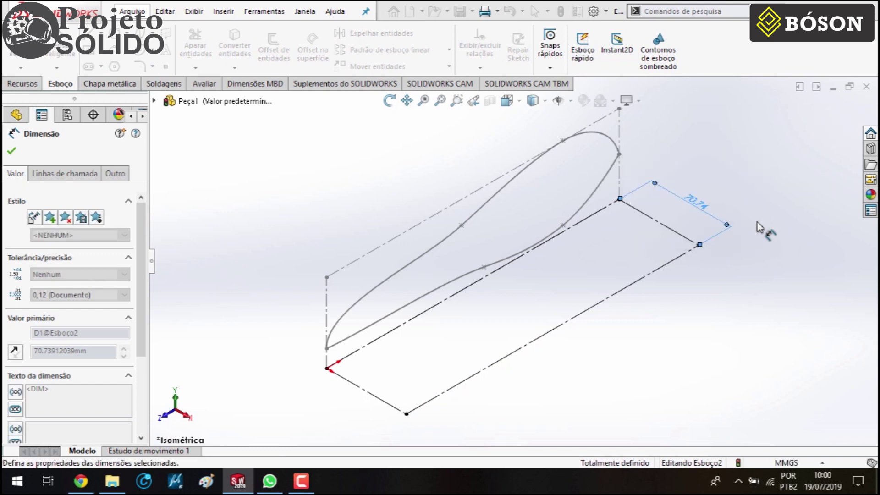
# Begin a spline at the rectangle's bottom-left corner, viewed from above
pyautogui.press('Escape')
pyautogui.hotkey('ctrl', '5')
pyautogui.click(471, 415)
pyautogui.click(509, 390)
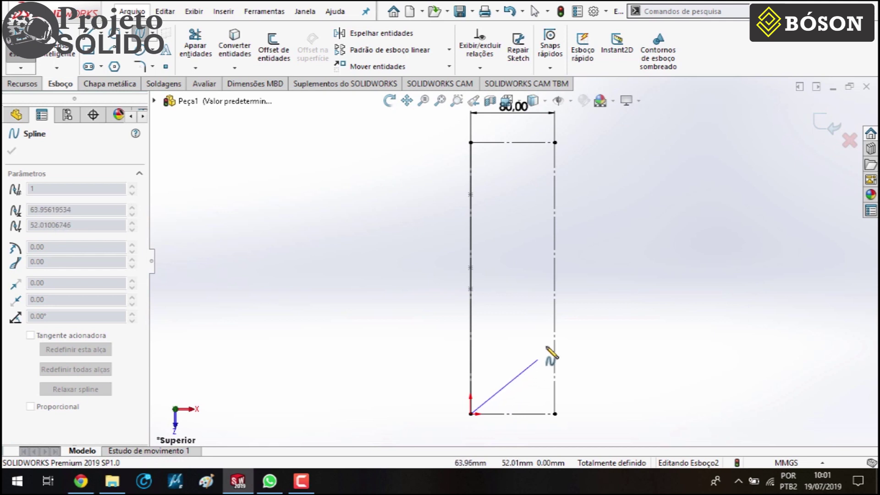
# Draw the half top outline spline through the rectangle, ending at the top-left corner
pyautogui.click(504, 383)
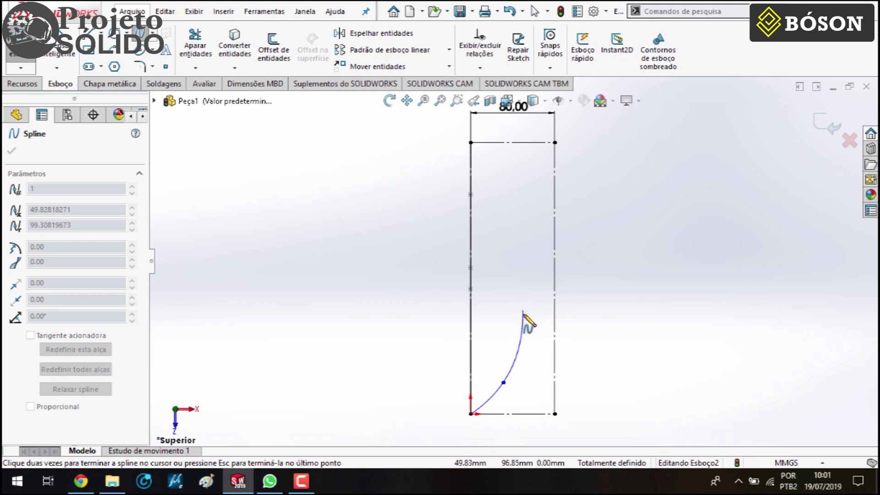
pyautogui.click(520, 323)
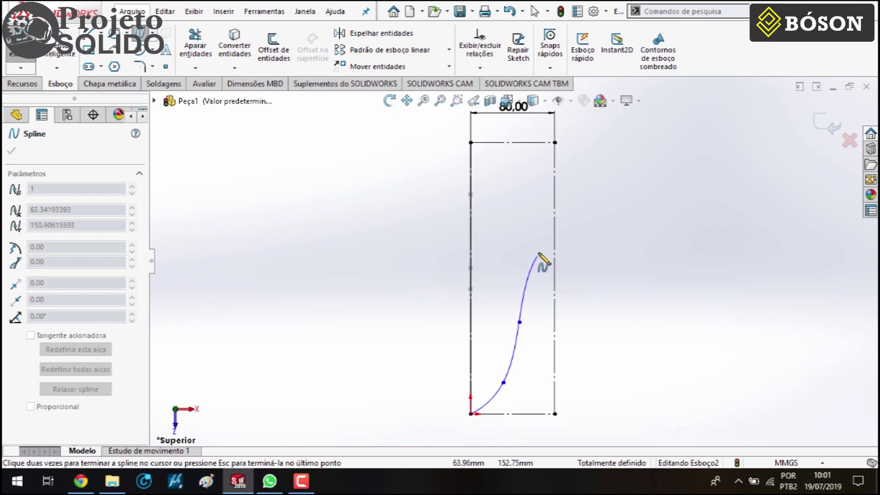
pyautogui.click(546, 223)
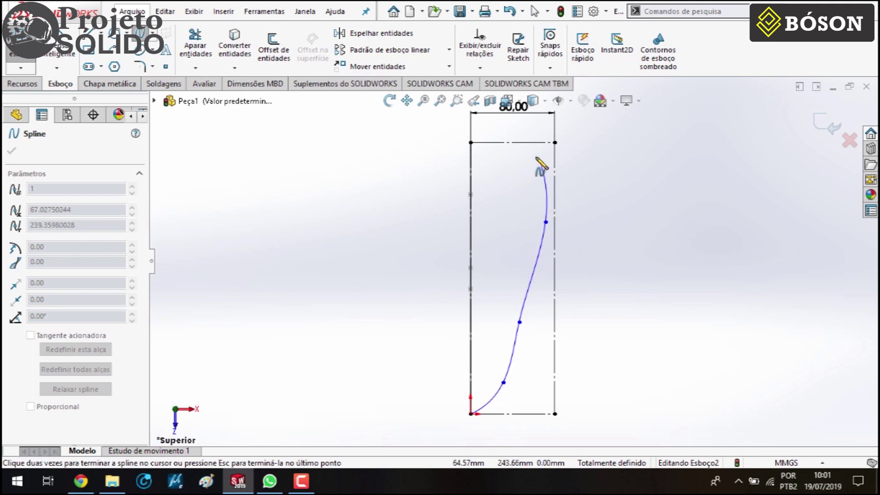
pyautogui.doubleClick(470, 143)
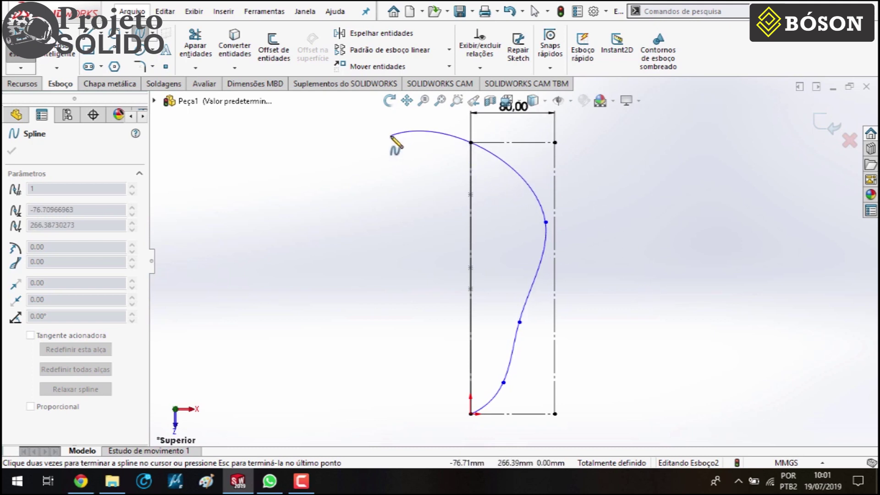
pyautogui.rightClick(415, 147)
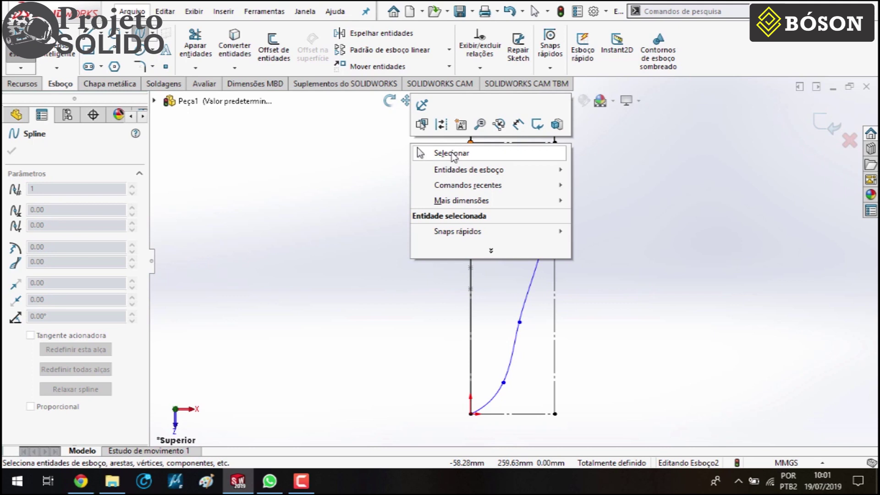
pyautogui.click(454, 154)
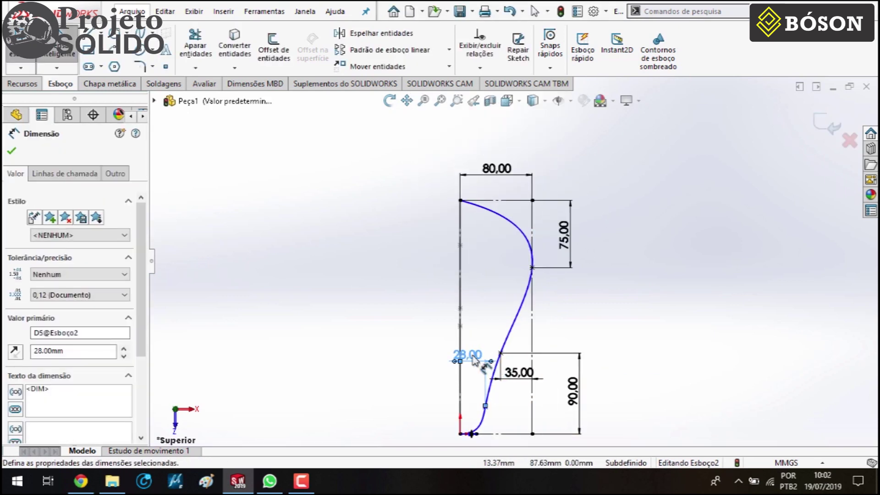
# Change the outline's 28 mm dimension to 30 and exit the sketch
pyautogui.doubleClick(467, 354)
pyautogui.write('30')
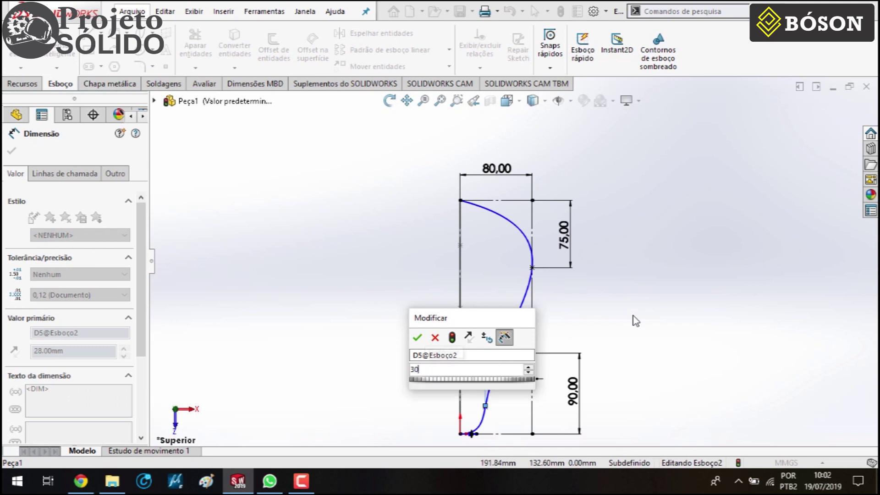
pyautogui.press('Return')
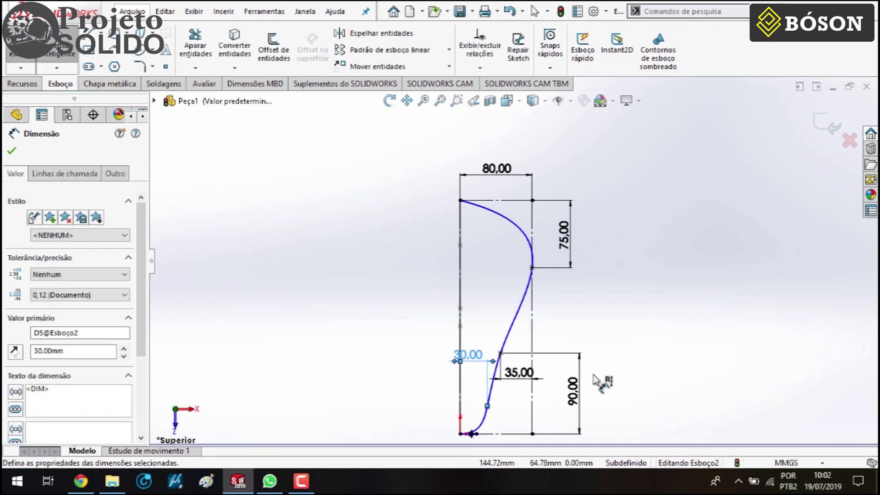
pyautogui.click(824, 125)
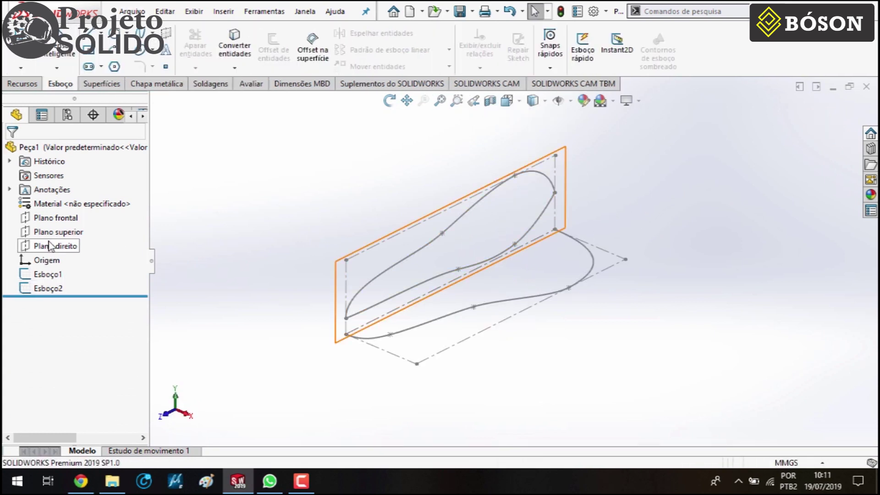
# Convert the upper curve into a new right-plane sketch and hide the original profile sketch
pyautogui.click(51, 249)
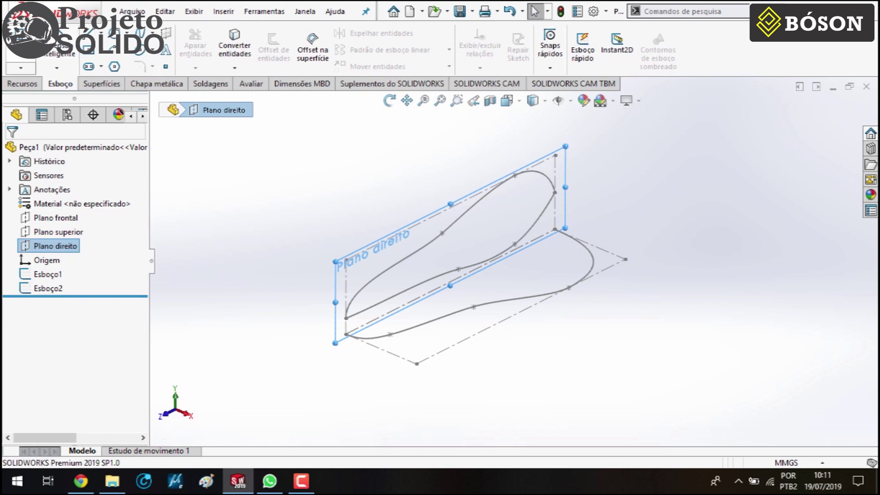
pyautogui.click(18, 46)
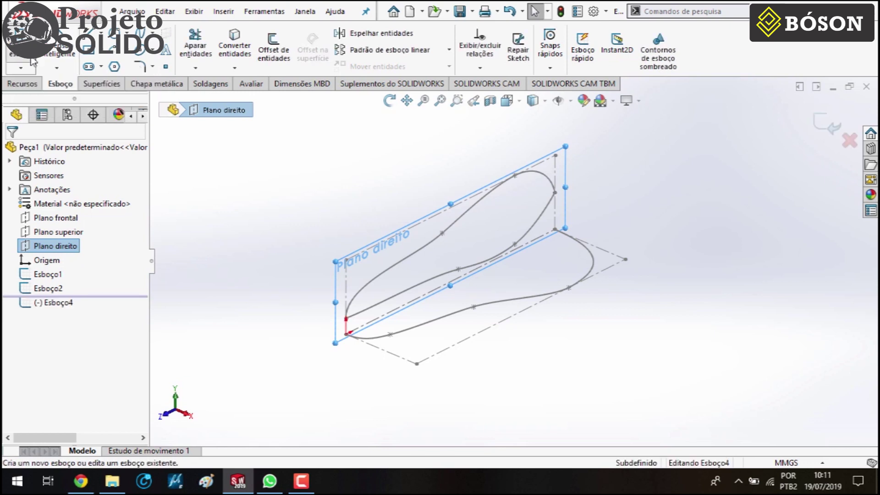
pyautogui.click(386, 304)
pyautogui.click(234, 46)
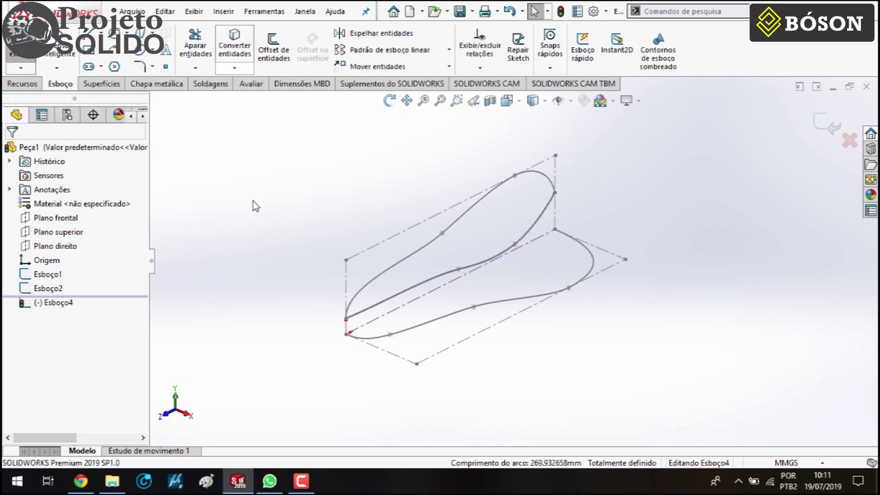
pyautogui.click(825, 130)
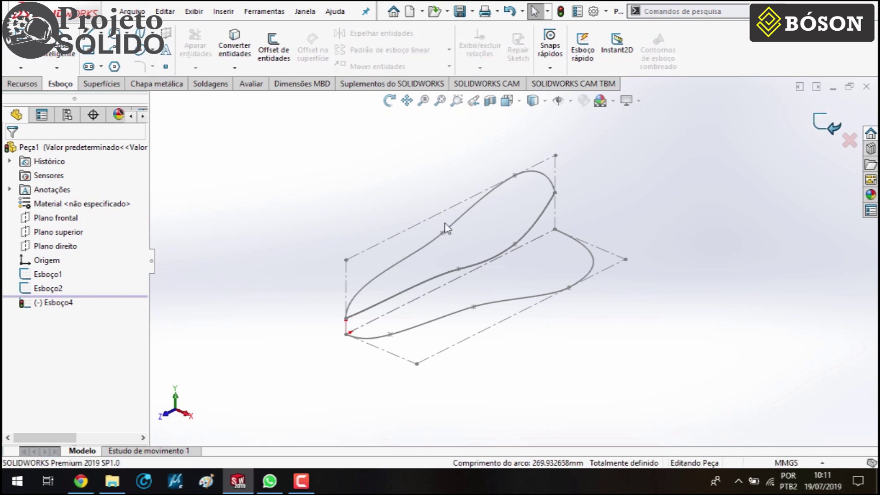
pyautogui.click(70, 275)
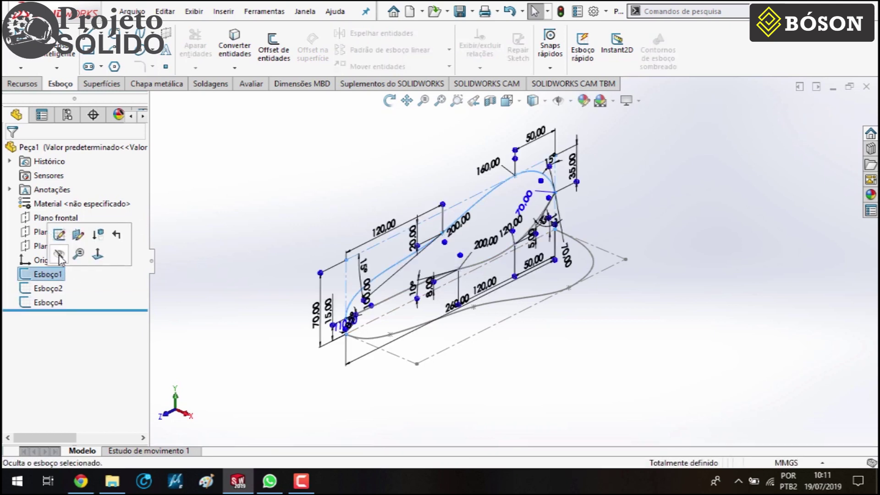
pyautogui.click(74, 233)
pyautogui.click(22, 83)
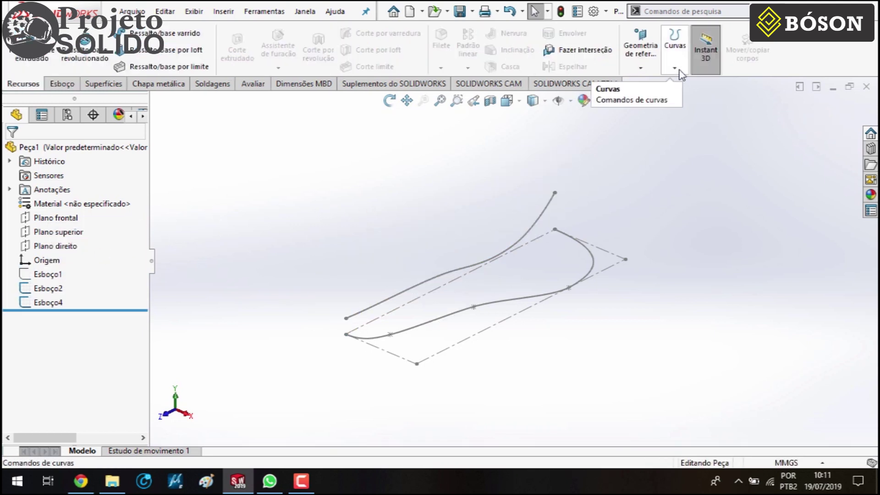
# Create a projected curve, Curva2, from sketches Esboço4 and Esboço2
pyautogui.click(675, 68)
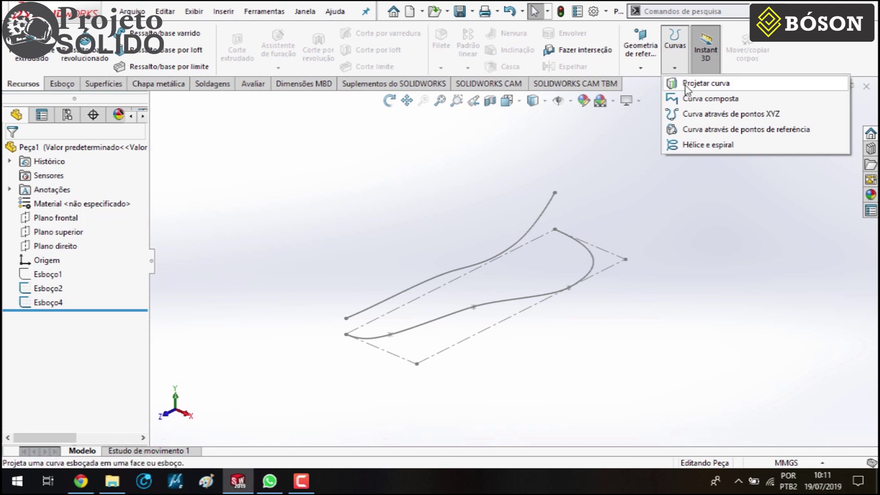
pyautogui.click(688, 85)
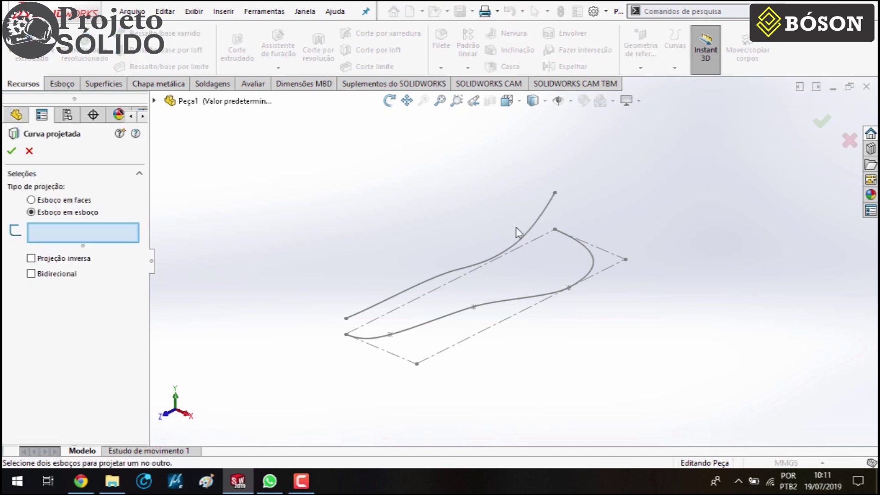
pyautogui.click(537, 228)
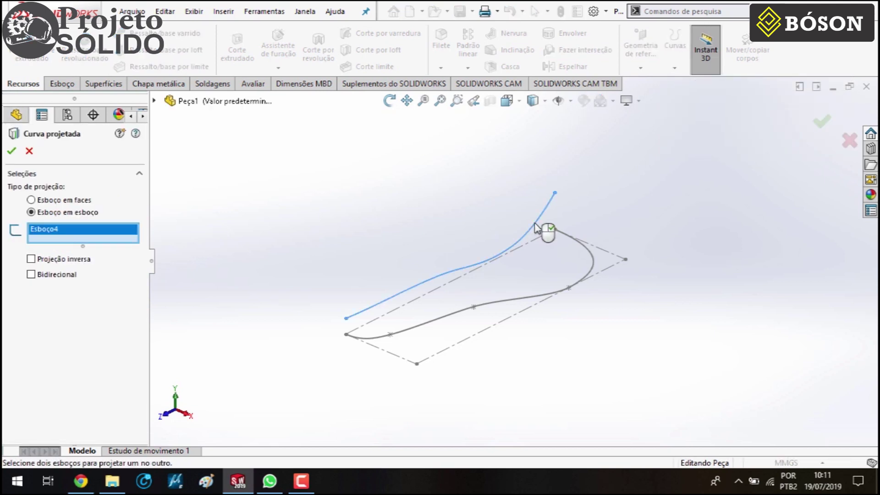
pyautogui.click(592, 255)
pyautogui.click(13, 152)
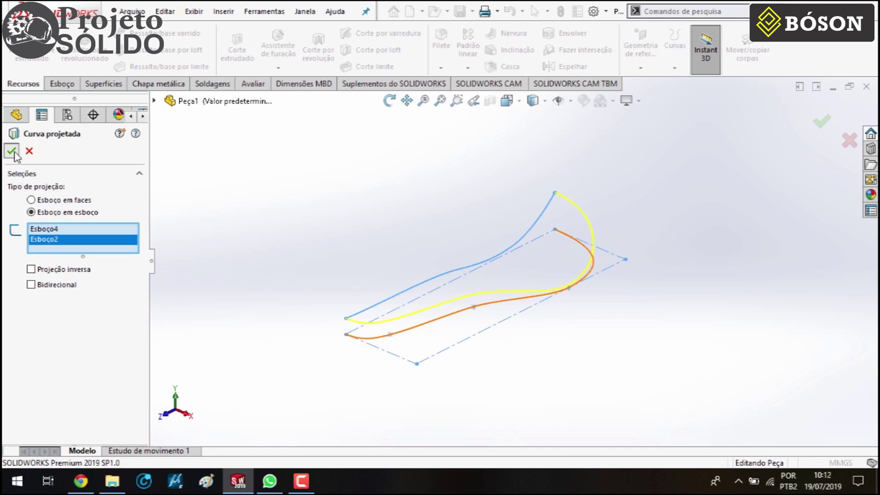
pyautogui.click(312, 214)
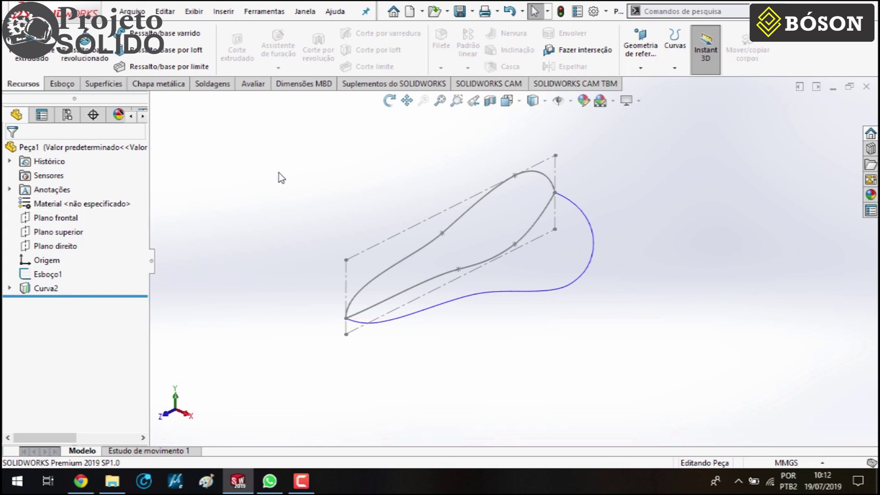
pyautogui.click(55, 218)
# Create five reference planes offset 52 mm apart from Plano frontal, flipped toward the saddle
pyautogui.press('p')
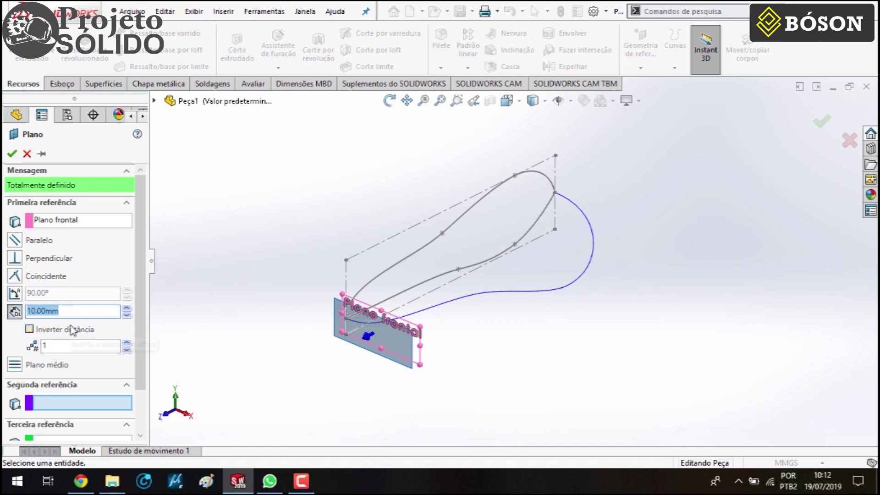
pyautogui.click(37, 332)
pyautogui.write('52')
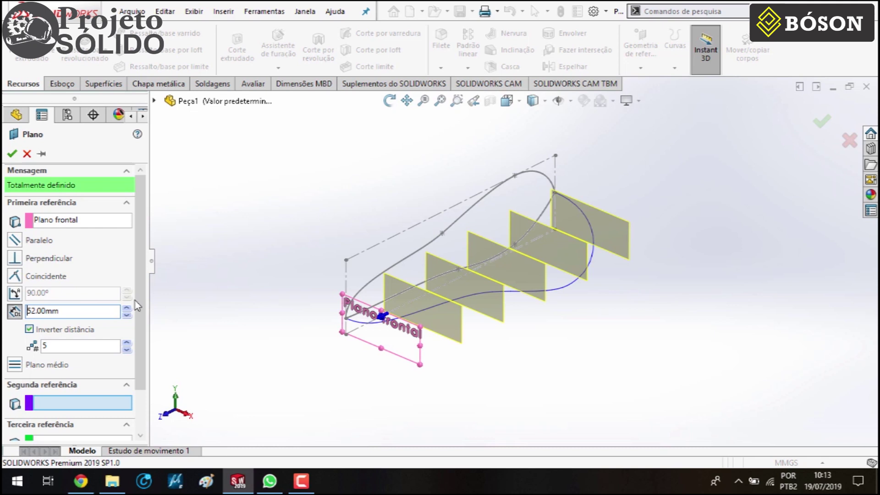
pyautogui.moveTo(426, 197); pyautogui.dragTo(430, 196, button='middle')
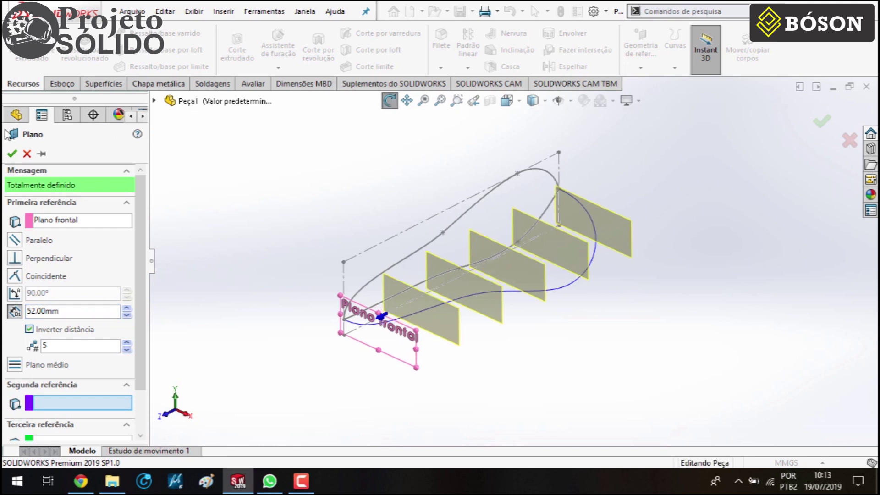
pyautogui.click(12, 154)
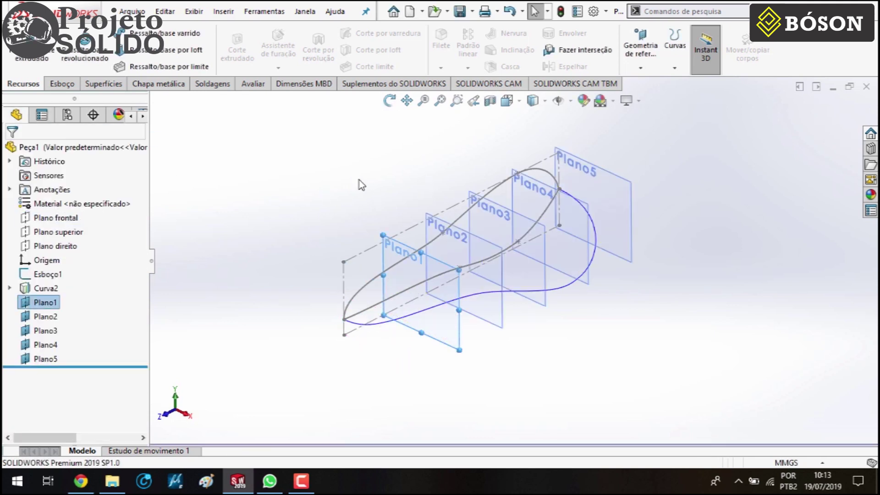
pyautogui.click(139, 33)
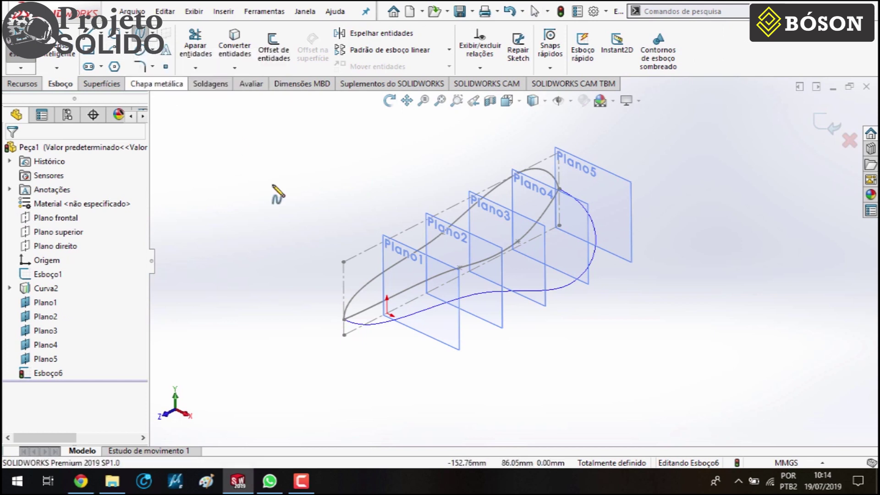
# On Plano1, draw a cross-section spline piercing the upper curve and the outline curve
pyautogui.click(384, 272)
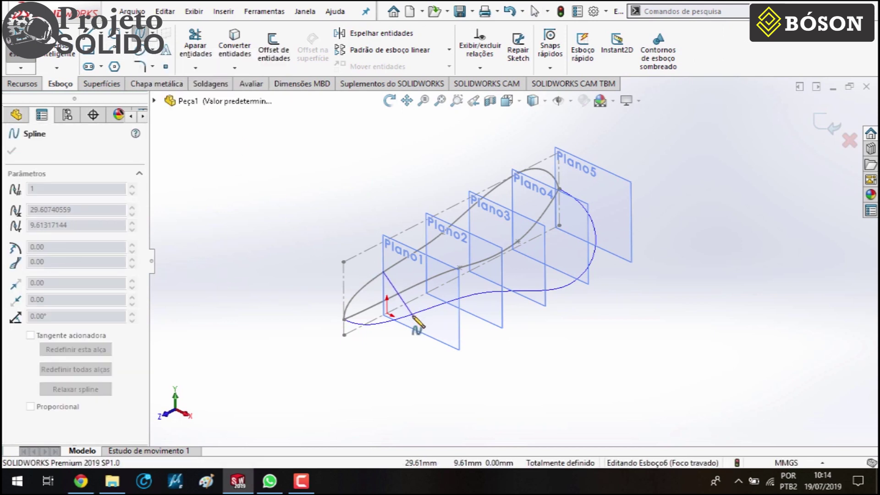
pyautogui.click(411, 315)
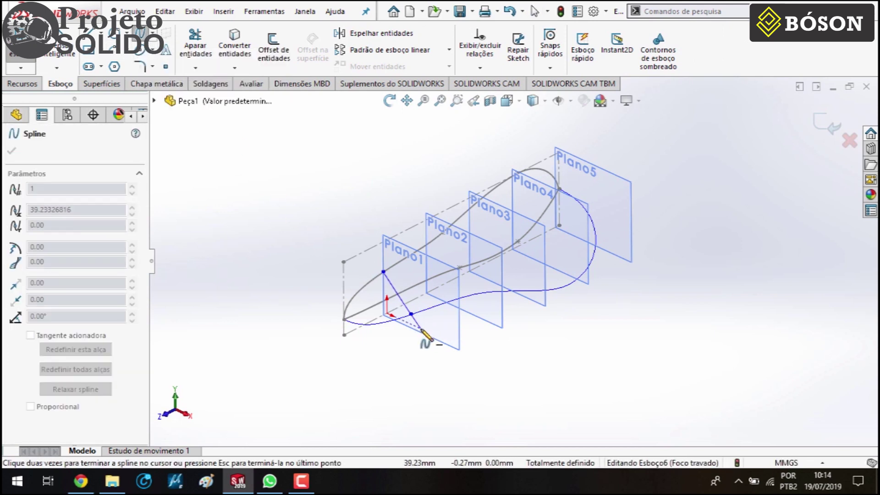
pyautogui.rightClick(421, 330)
pyautogui.click(463, 340)
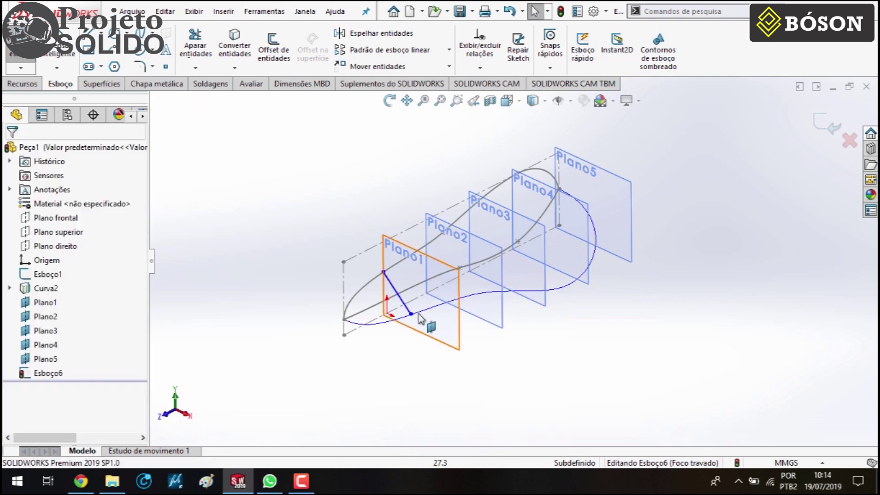
pyautogui.scroll(-3, 426, 321)
pyautogui.click(376, 251)
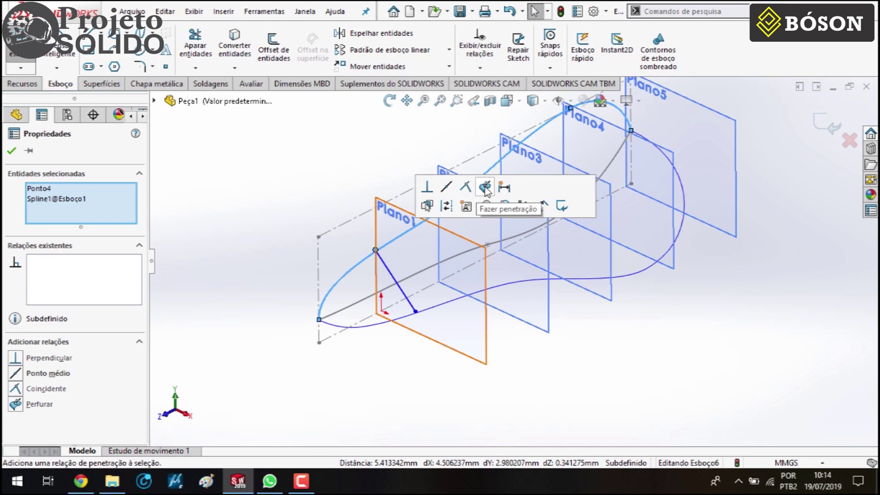
pyautogui.click(488, 192)
pyautogui.click(464, 333)
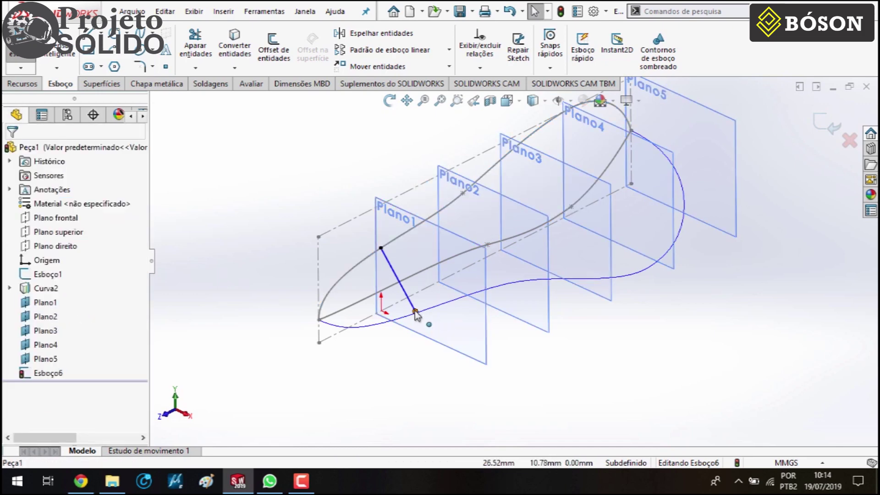
pyautogui.click(415, 311)
pyautogui.keyDown('ctrl'); pyautogui.click(432, 309); pyautogui.keyUp('ctrl')
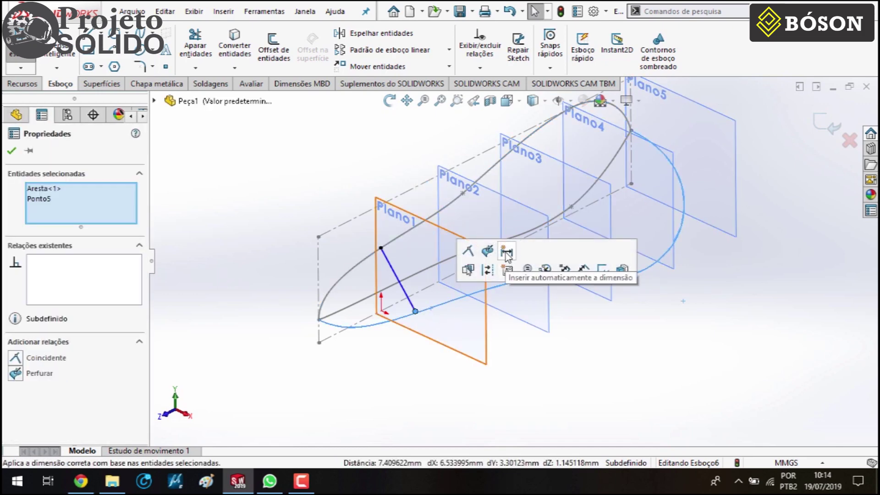
pyautogui.click(488, 250)
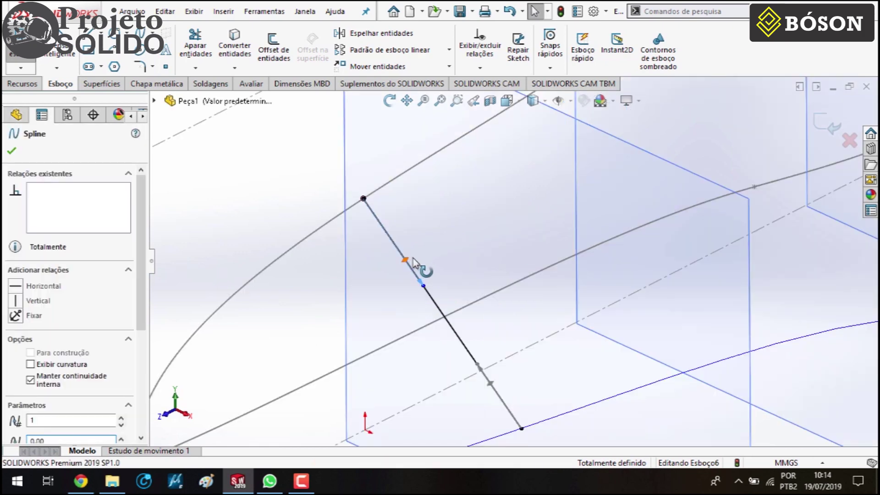
# Bend the cross-section with a horizontal top tangent and a vertical bottom tangent
pyautogui.moveTo(419, 269)
pyautogui.mouseDown()
pyautogui.moveTo(444, 228)
pyautogui.moveTo(436, 236)
pyautogui.mouseUp()
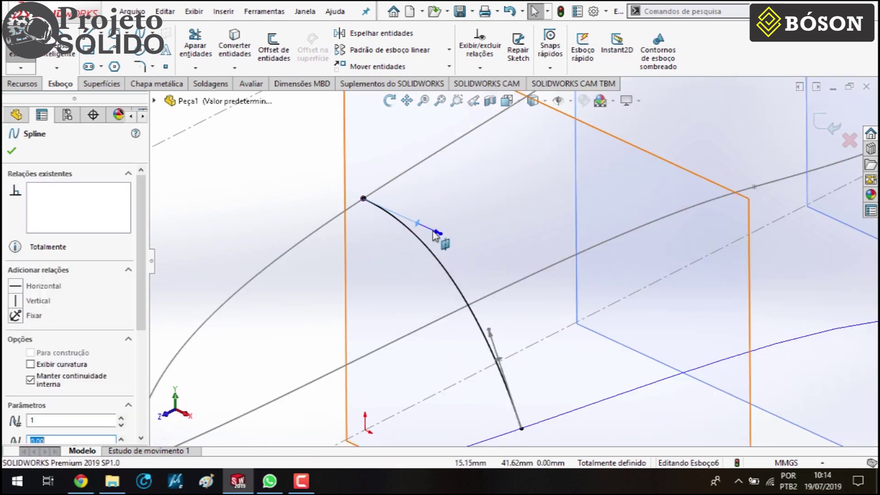
pyautogui.click(24, 287)
pyautogui.click(387, 303)
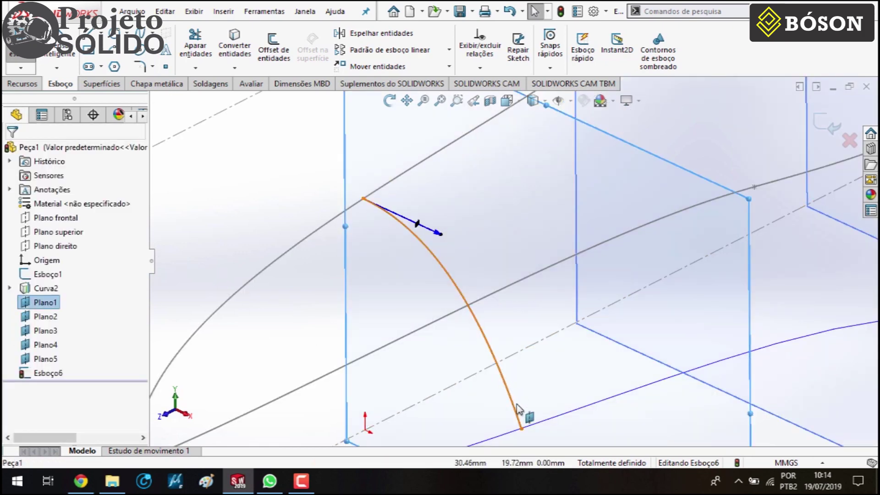
pyautogui.click(518, 425)
pyautogui.moveTo(499, 360); pyautogui.dragTo(519, 362)
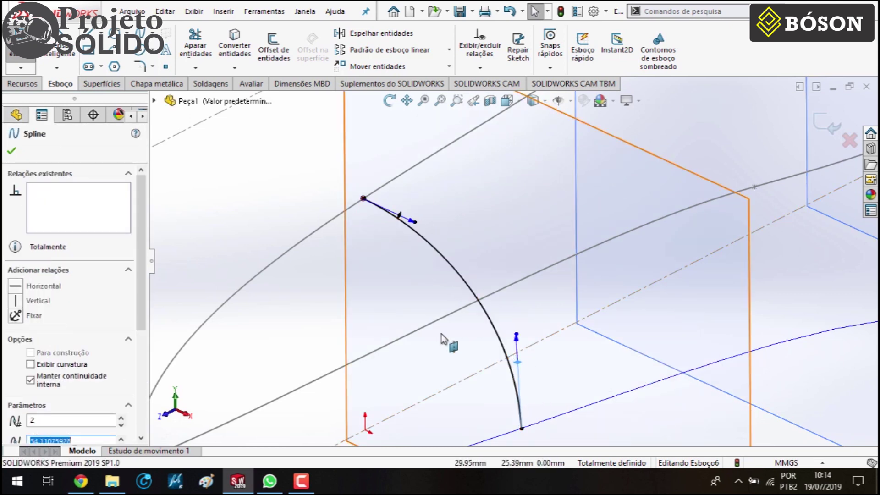
pyautogui.click(16, 301)
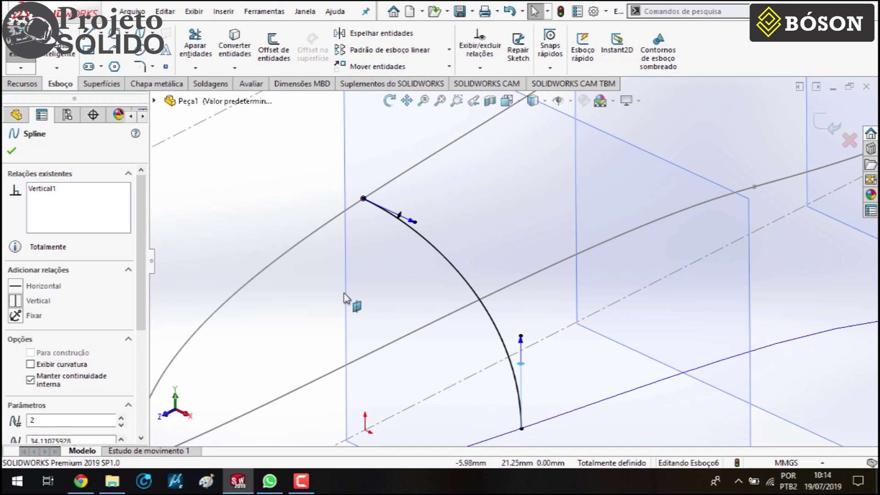
pyautogui.click(376, 284)
# Set the cross-section's height dimension to 40 and return to the 3D view
pyautogui.hotkey('ctrl', '8')
pyautogui.moveTo(303, 226); pyautogui.dragTo(353, 225)
pyautogui.doubleClick(353, 225)
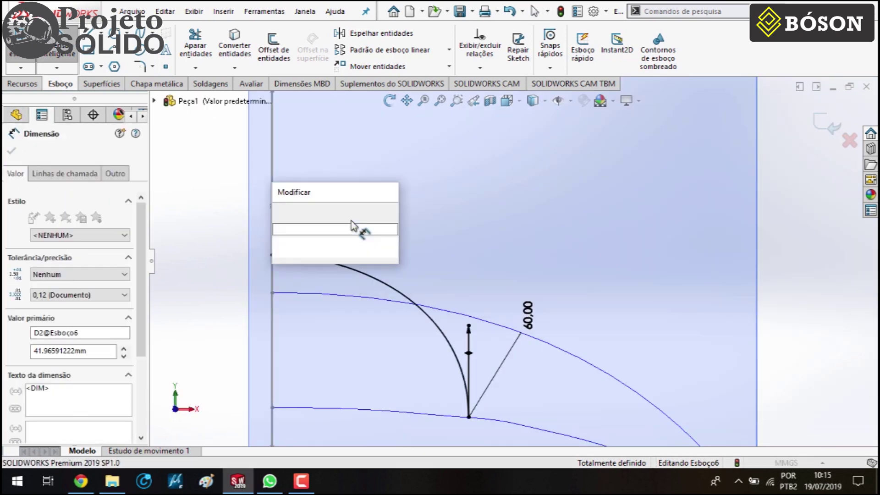
pyautogui.write('40')
pyautogui.press('Return')
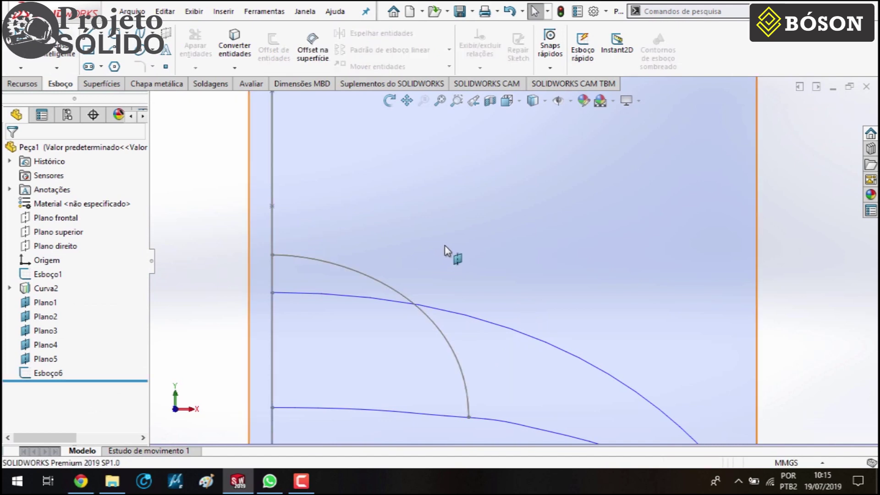
pyautogui.hotkey('ctrl', '7')
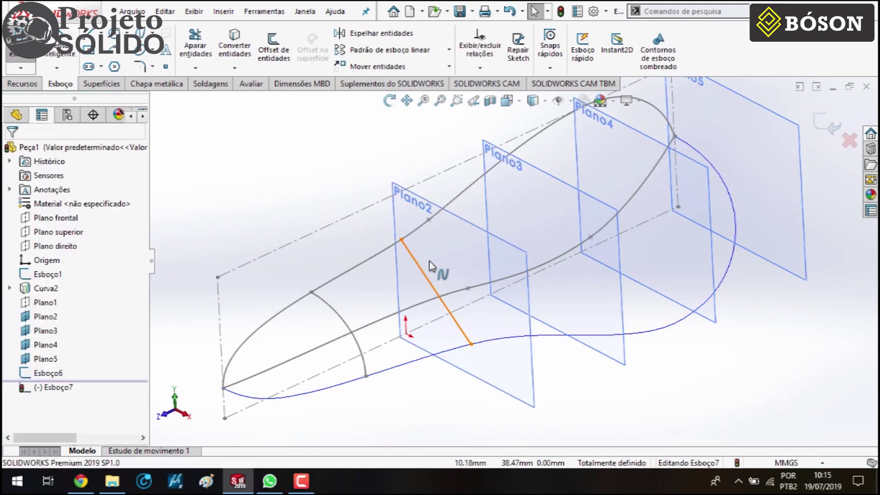
# Bend the Plano2 cross-section spline with horizontal top and vertical bottom tangents
pyautogui.click(428, 275)
pyautogui.moveTo(425, 274)
pyautogui.mouseDown()
pyautogui.moveTo(454, 243)
pyautogui.moveTo(431, 246)
pyautogui.mouseUp()
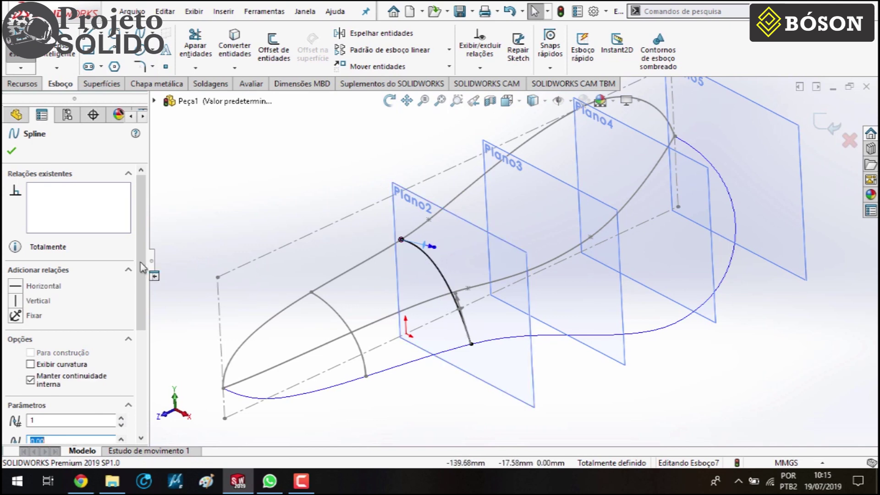
pyautogui.click(38, 287)
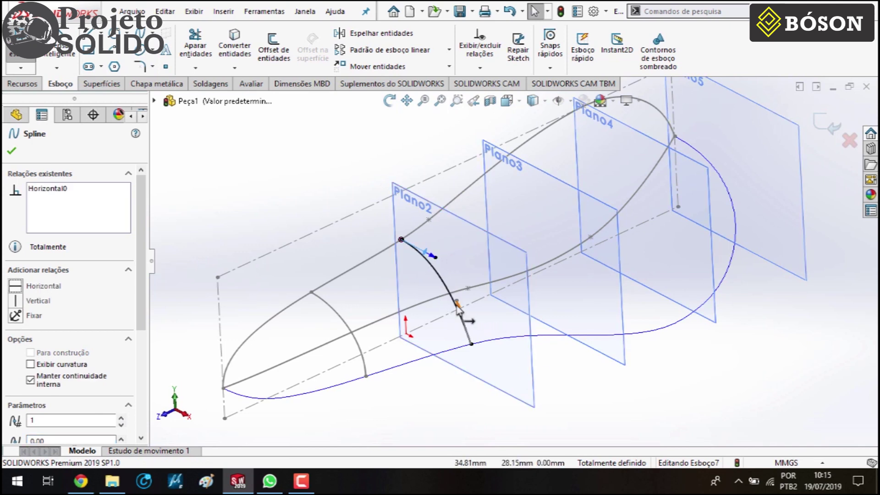
pyautogui.click(465, 319)
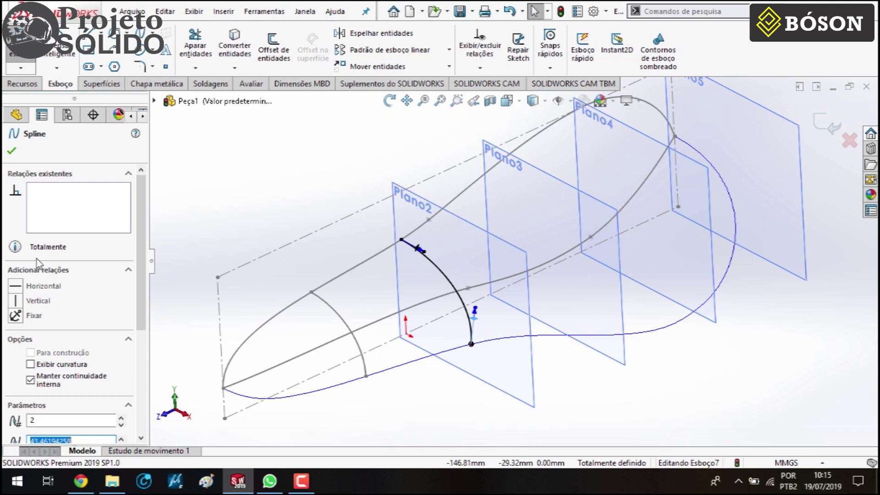
pyautogui.click(25, 300)
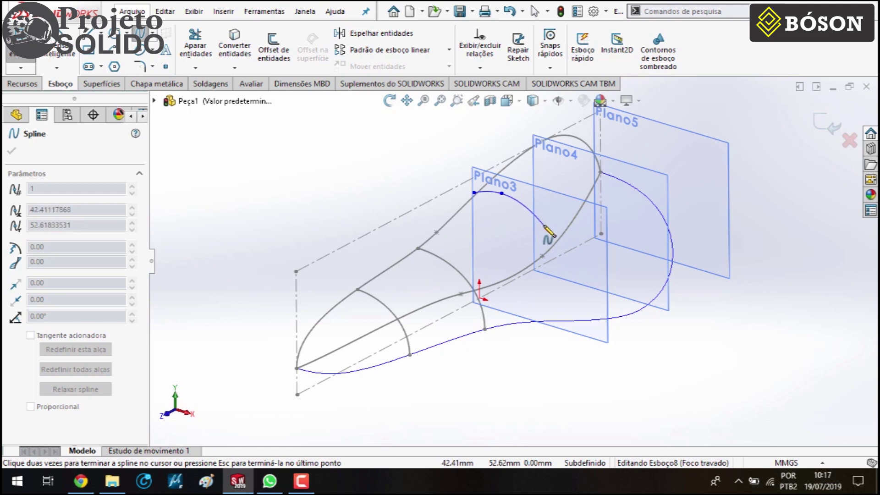
# End the Plano3 and Plano4 cross-section splines on the outline curve and finish each spline
pyautogui.click(576, 320)
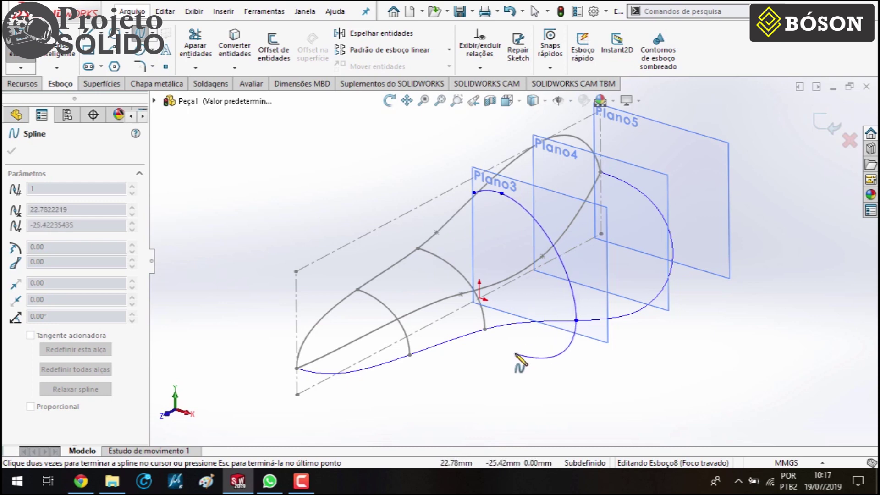
pyautogui.rightClick(550, 354)
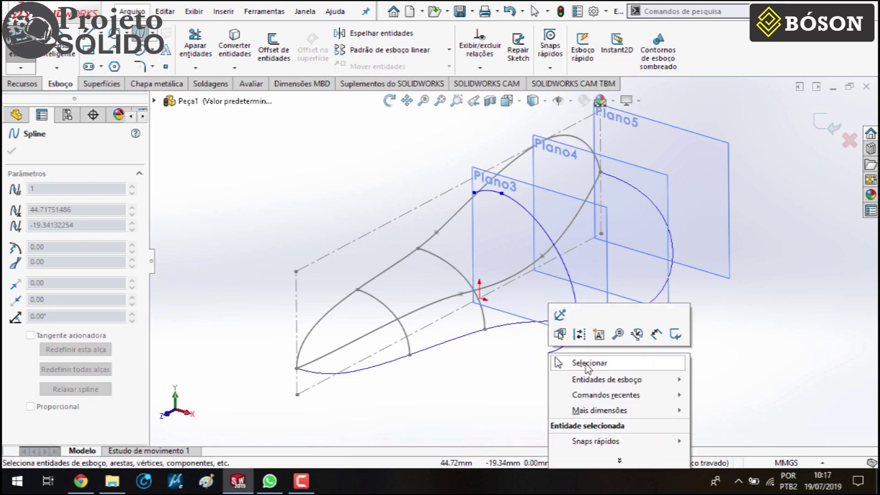
pyautogui.click(588, 363)
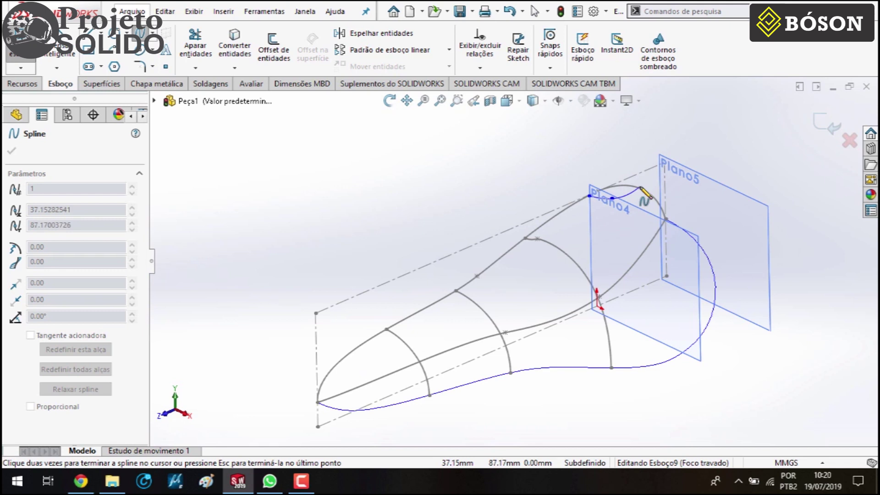
pyautogui.click(683, 354)
pyautogui.rightClick(739, 373)
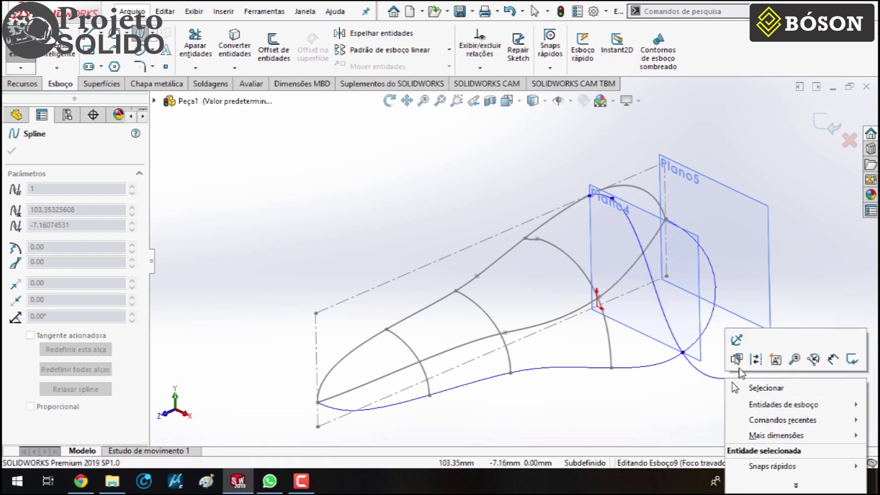
pyautogui.click(755, 388)
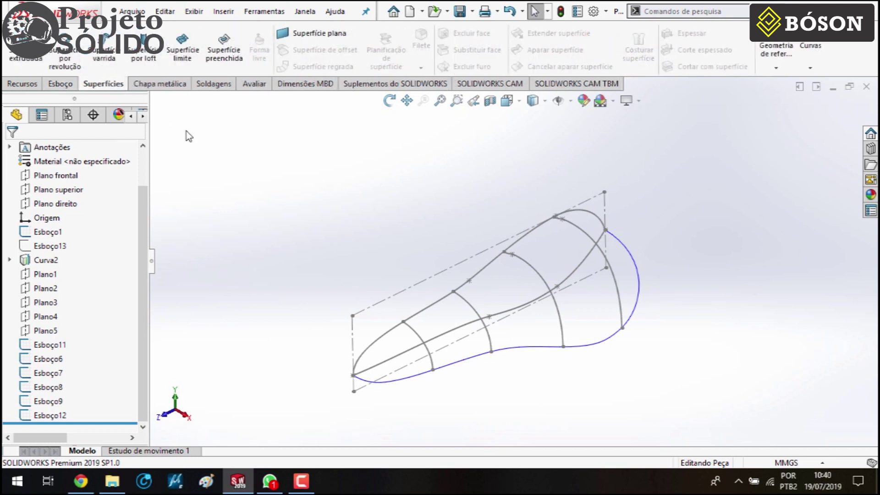
# Start a boundary surface with Direction 1 through Esboço11's point, Esboço6–9 and Esboço12's point
pyautogui.click(183, 43)
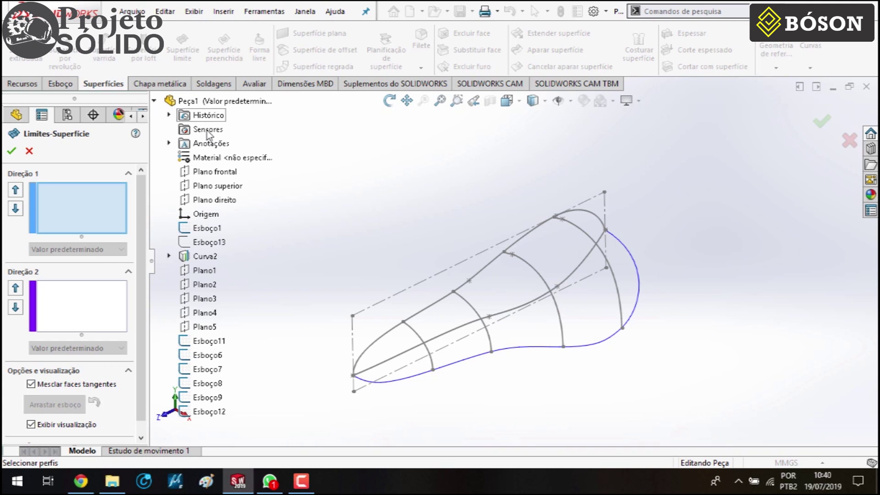
pyautogui.click(200, 343)
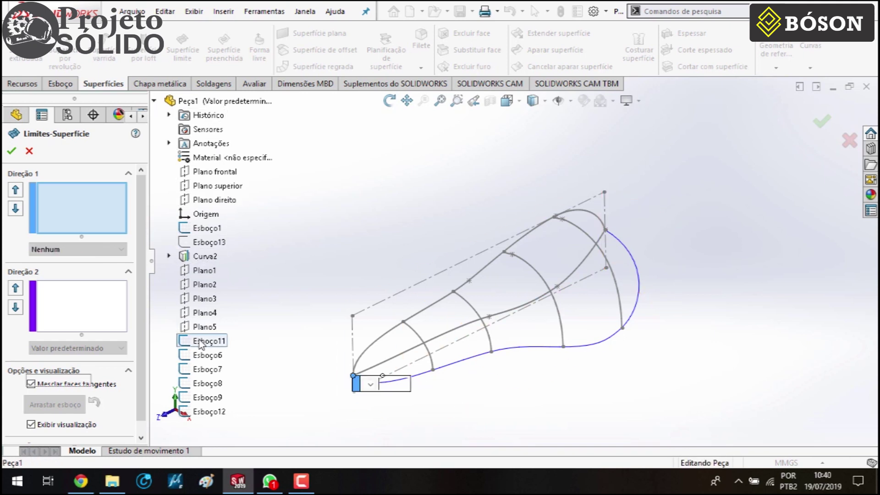
pyautogui.click(190, 362)
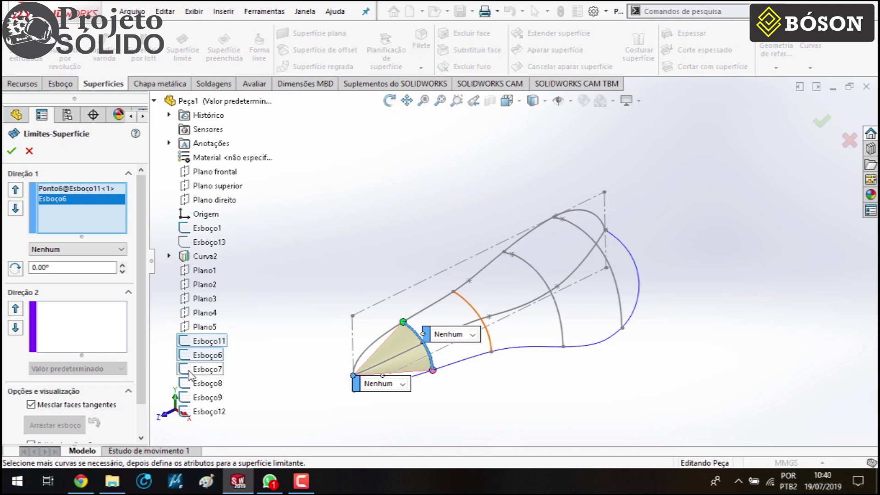
pyautogui.click(190, 372)
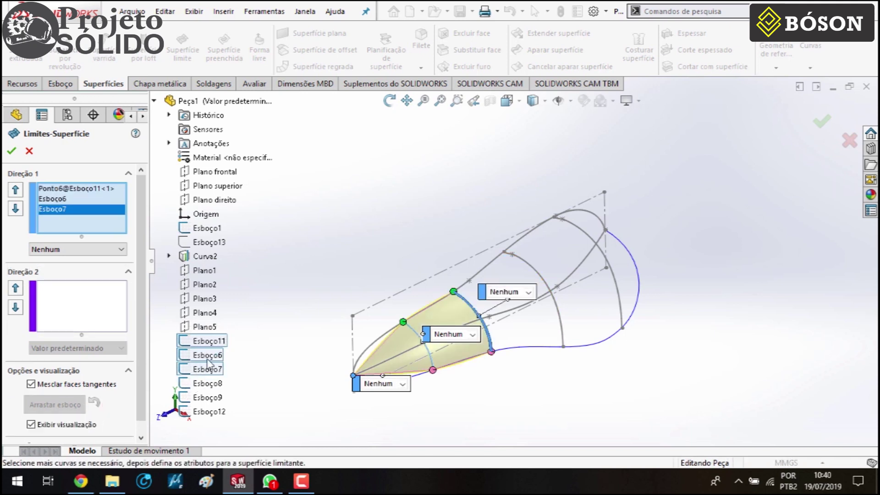
pyautogui.click(186, 389)
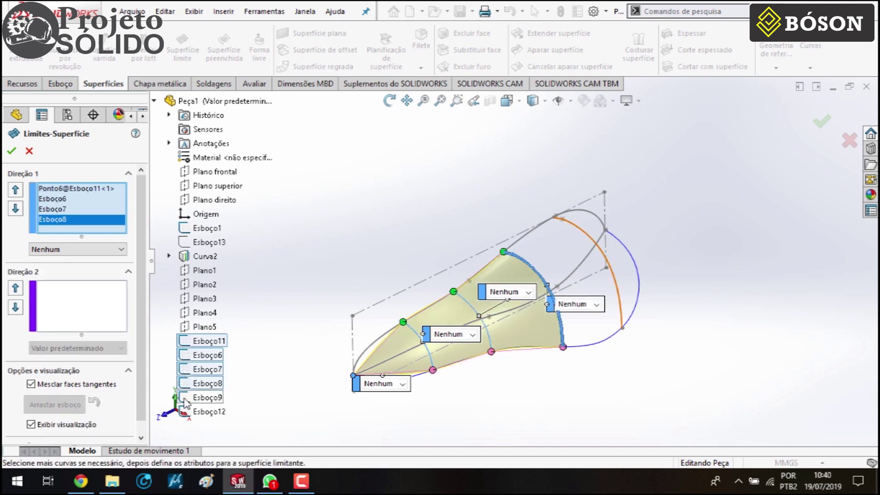
pyautogui.click(185, 400)
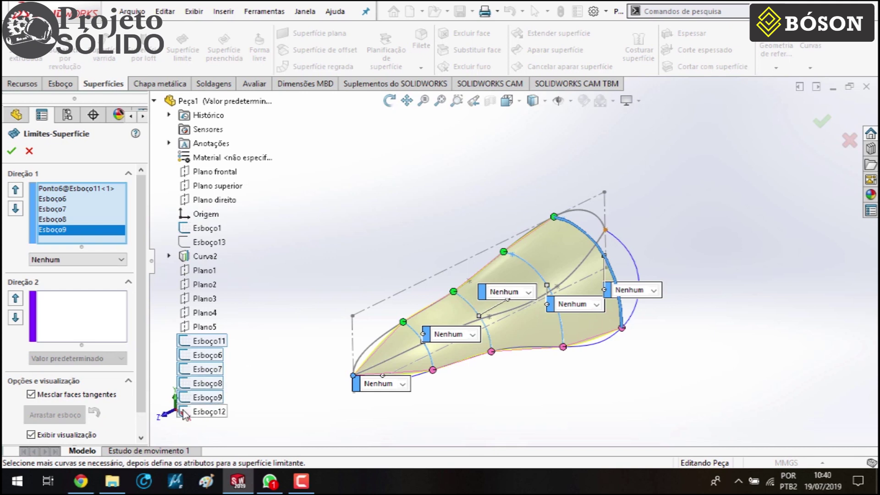
pyautogui.click(183, 410)
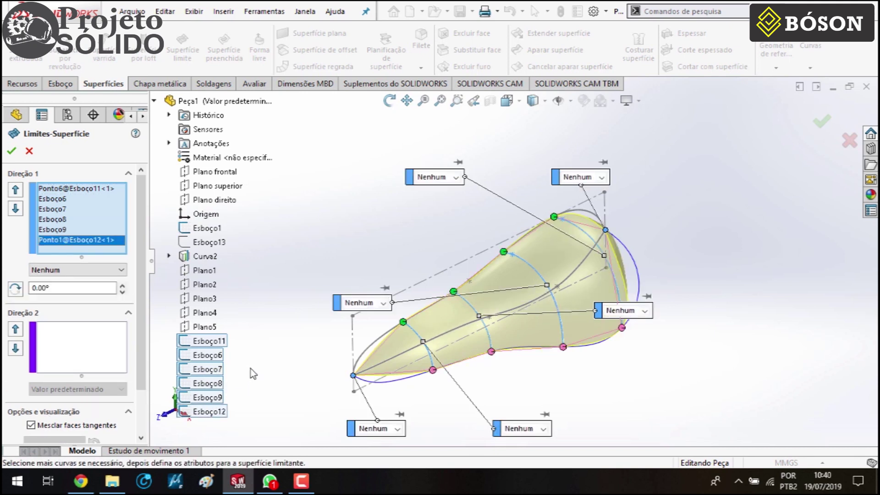
# Guide Direction 2 with the upper profile curve and Curva2, then create Limites-Superfície1
pyautogui.click(86, 357)
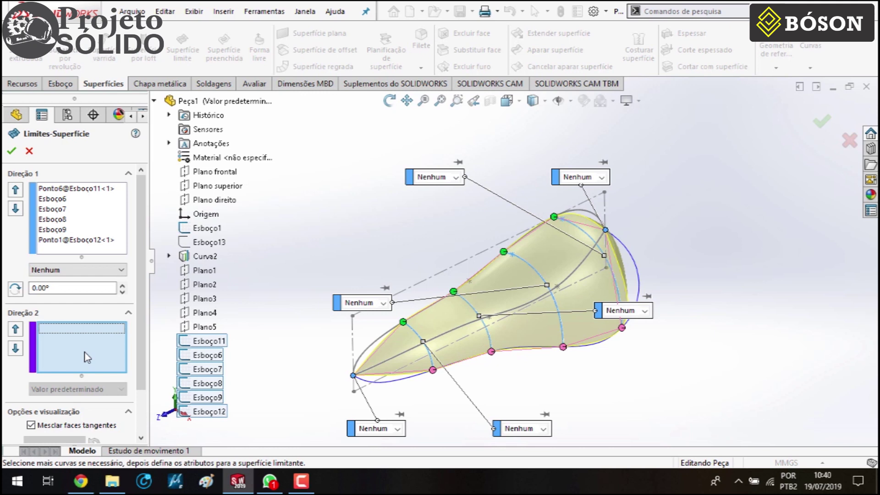
pyautogui.rightClick(77, 347)
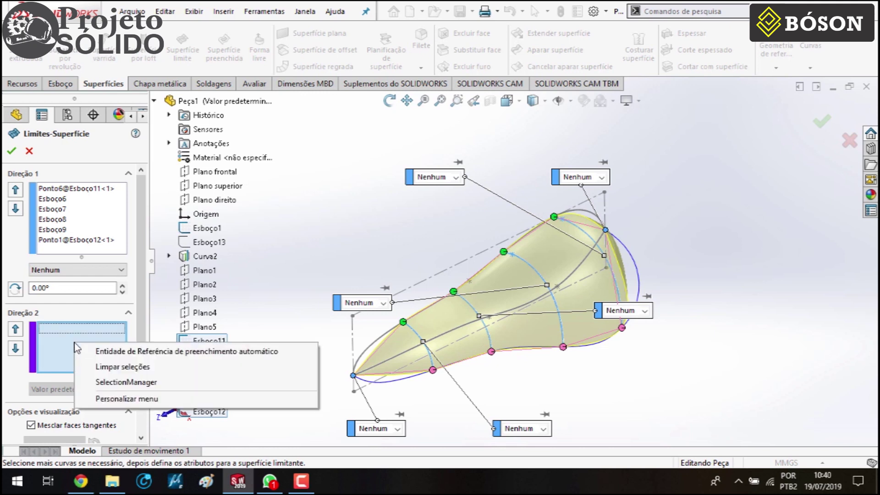
pyautogui.click(128, 380)
pyautogui.click(579, 119)
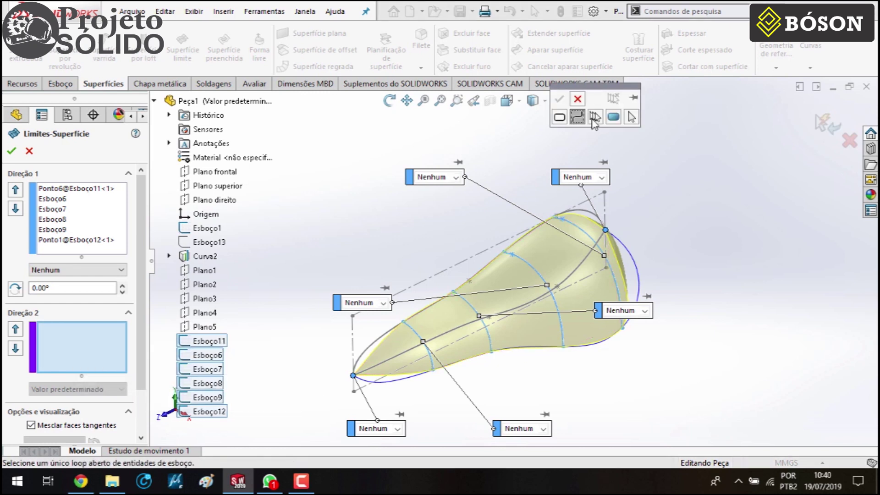
pyautogui.click(390, 331)
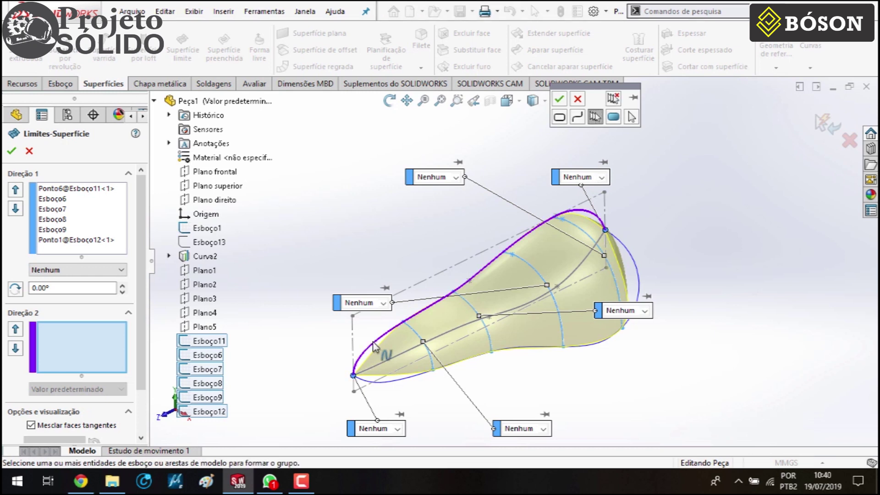
pyautogui.click(561, 99)
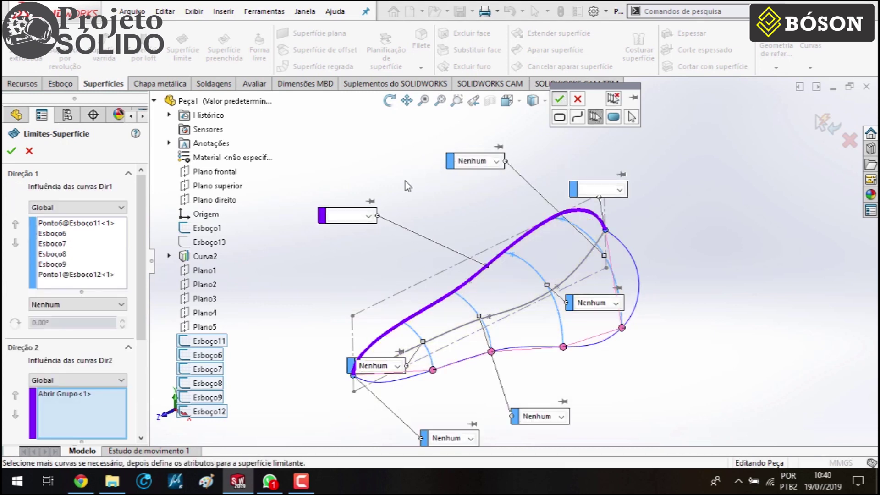
pyautogui.click(389, 384)
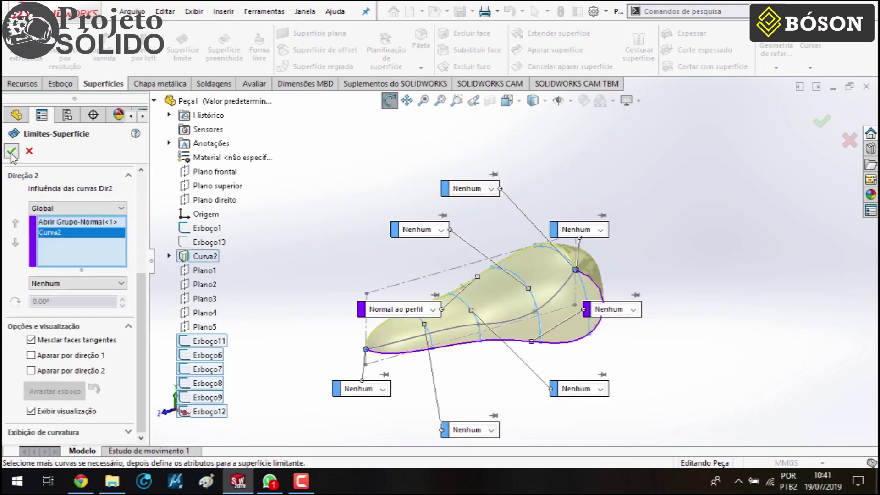
pyautogui.click(11, 154)
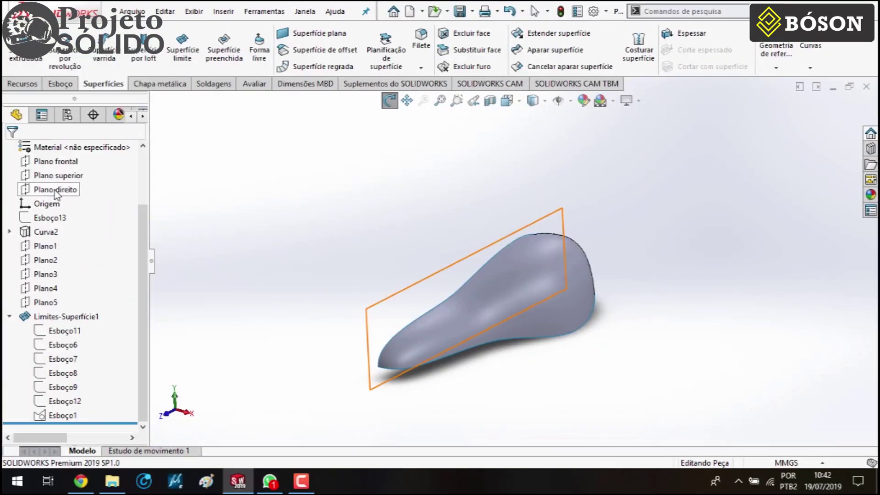
# Mirror the Limites-Superfície1 body across Plano direito with knitted surfaces to form Espelhar1
pyautogui.click(54, 191)
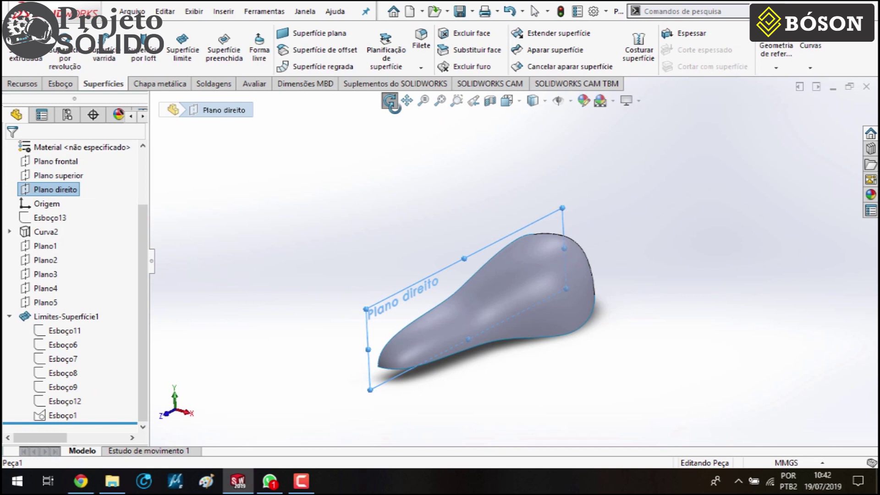
pyautogui.click(20, 85)
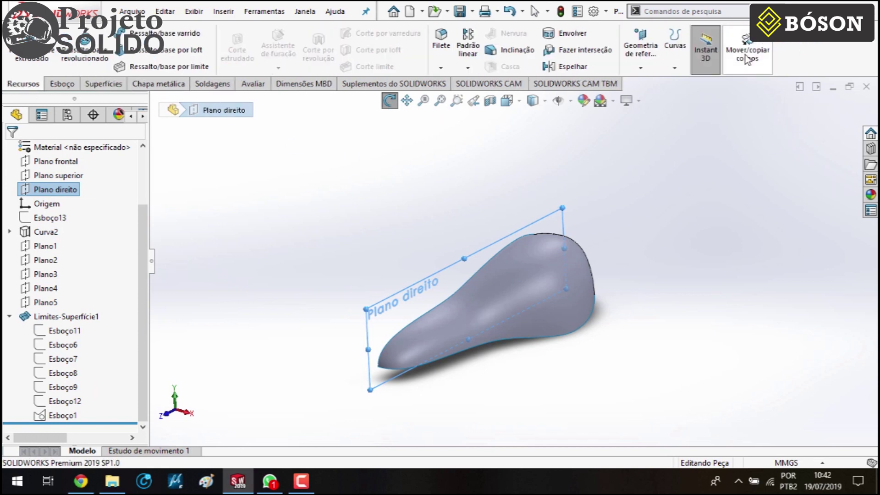
pyautogui.click(569, 67)
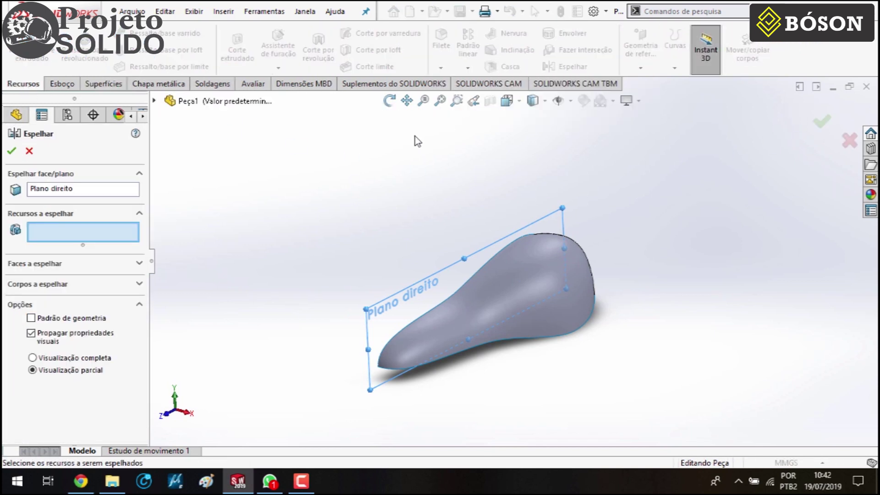
pyautogui.click(38, 285)
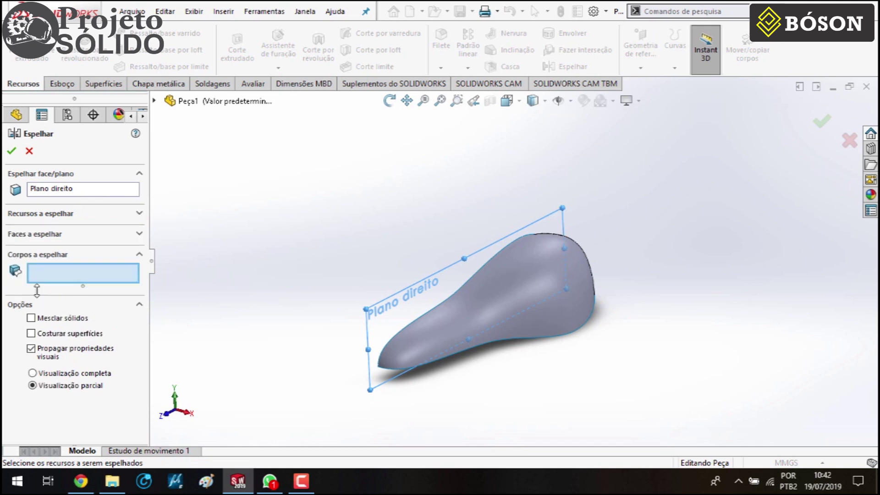
pyautogui.click(442, 329)
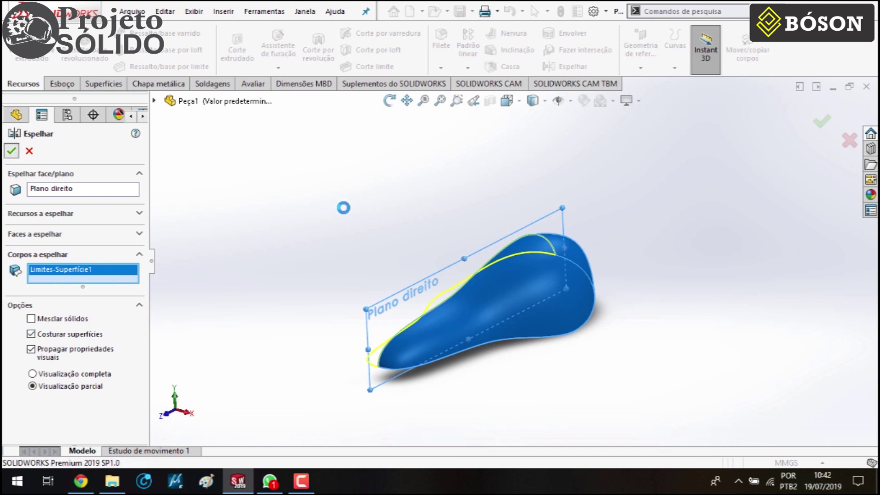
pyautogui.moveTo(432, 128)
pyautogui.mouseDown()
pyautogui.moveTo(455, 370)
pyautogui.moveTo(364, 187)
pyautogui.mouseUp()
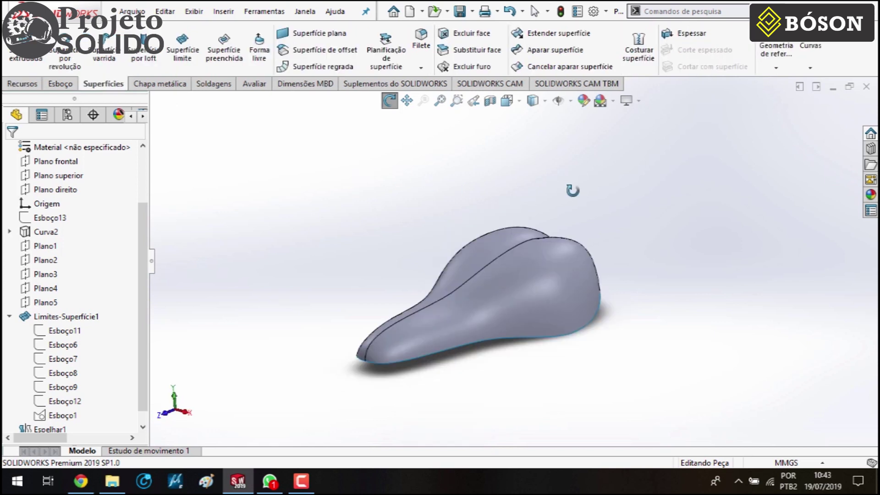
pyautogui.click(696, 37)
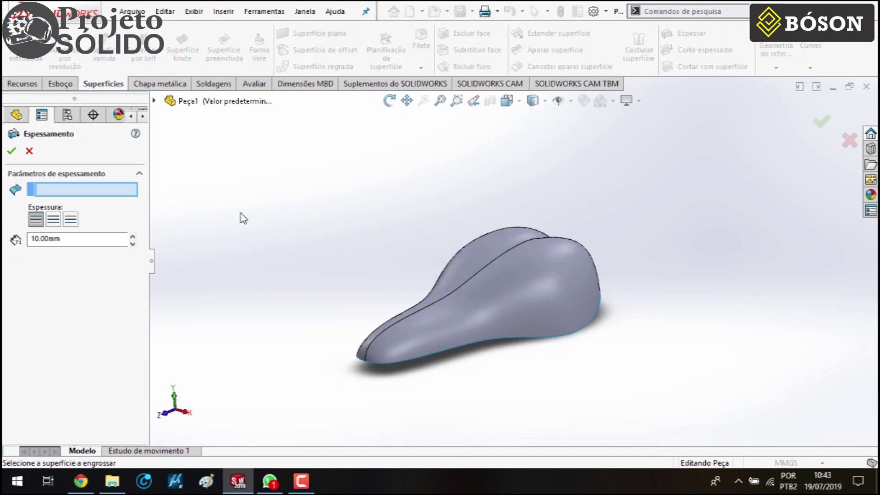
# Thicken Espelhar1 by 6 mm toward the inside, then hide the Espessamento1 solid
pyautogui.moveTo(262, 213); pyautogui.dragTo(422, 329, button='middle')
pyautogui.click(424, 328)
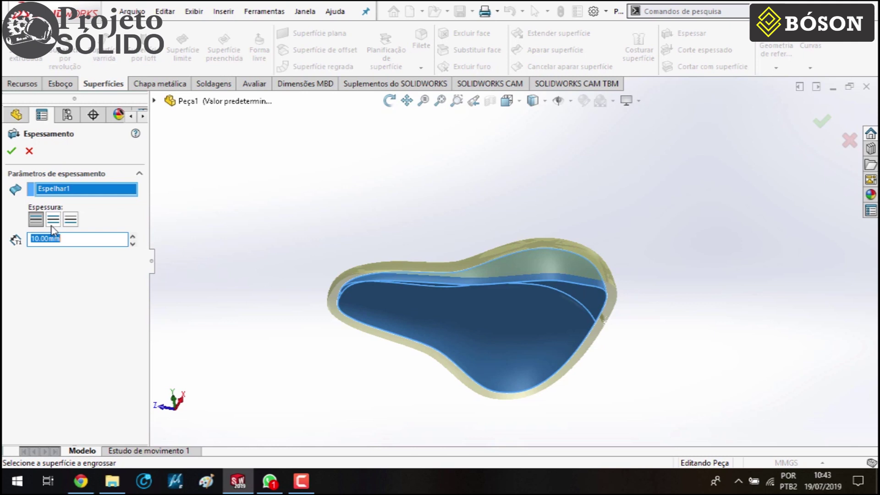
pyautogui.click(72, 222)
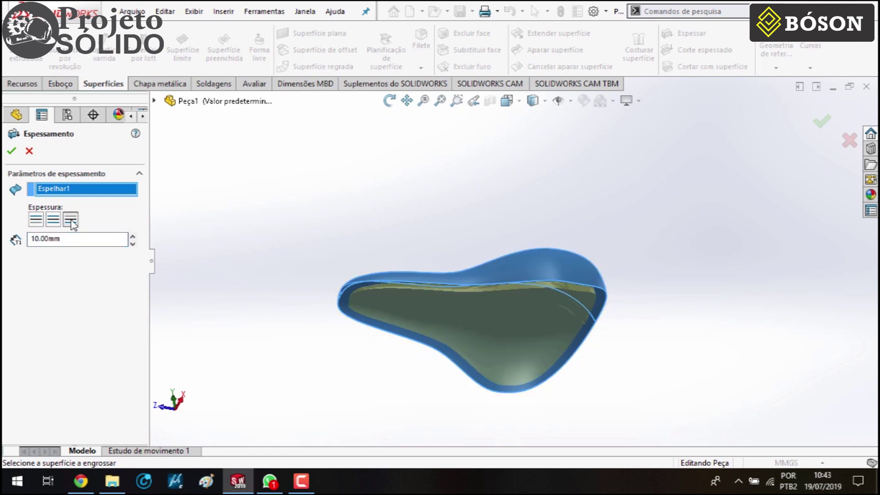
pyautogui.write('6')
pyautogui.press('Return')
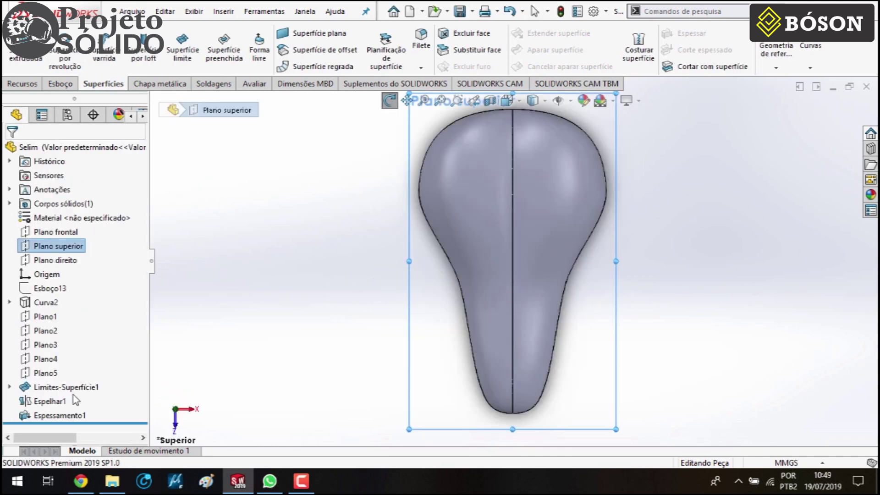
pyautogui.click(42, 416)
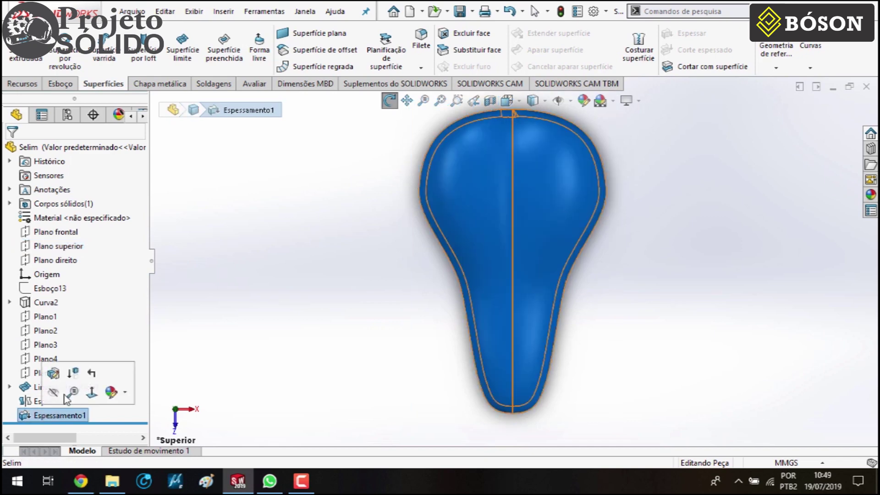
pyautogui.click(56, 393)
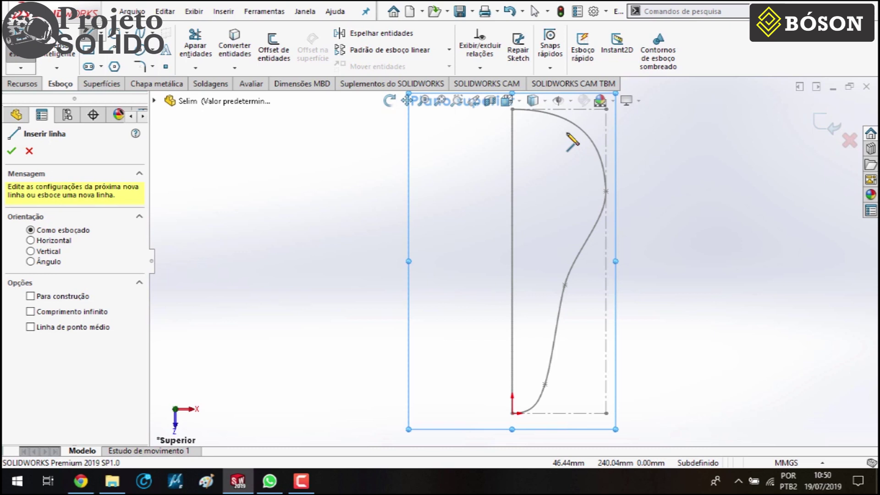
# Complete the rail outline with a vertical line, two tangent arcs and a final vertical line
pyautogui.click(567, 133)
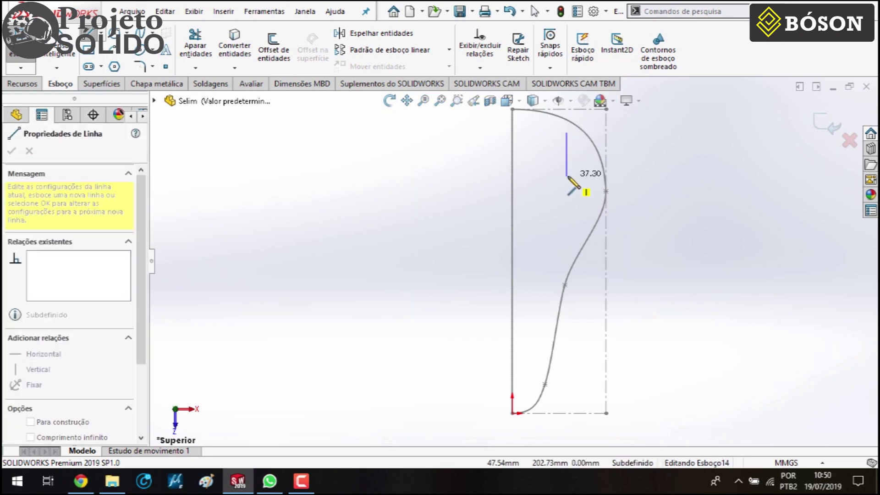
pyautogui.click(568, 176)
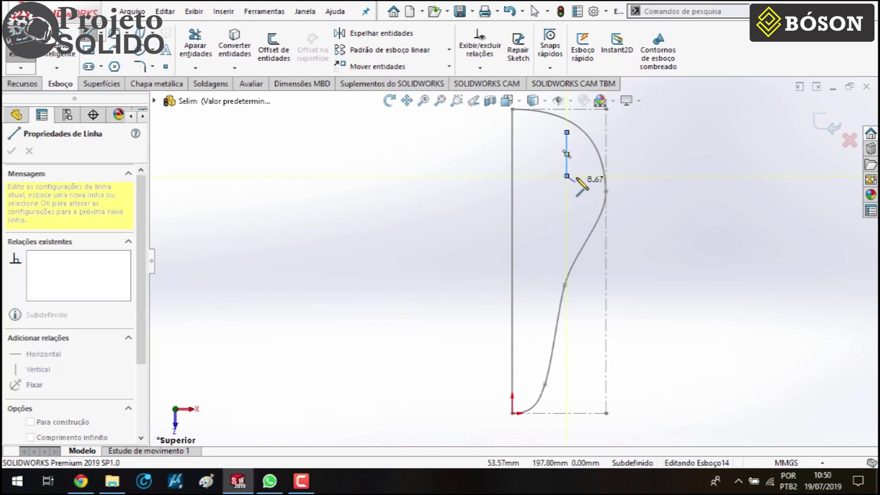
pyautogui.press('a')
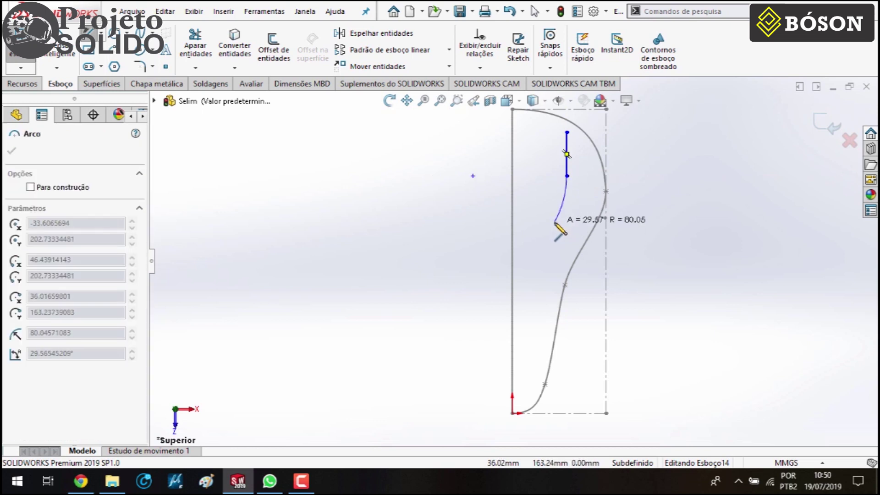
pyautogui.click(555, 223)
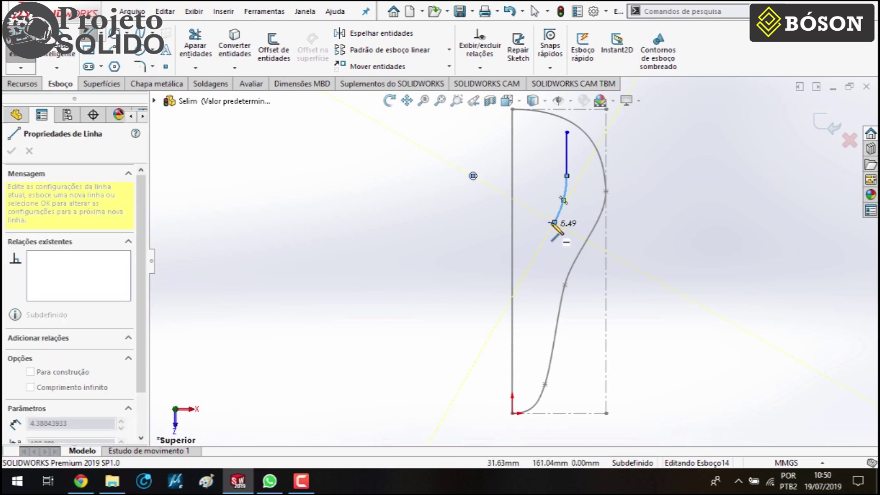
pyautogui.press('a')
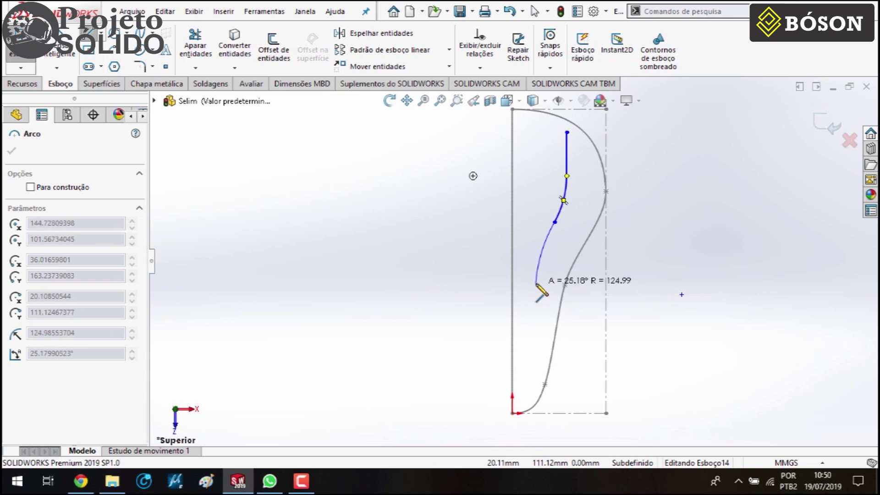
pyautogui.click(537, 284)
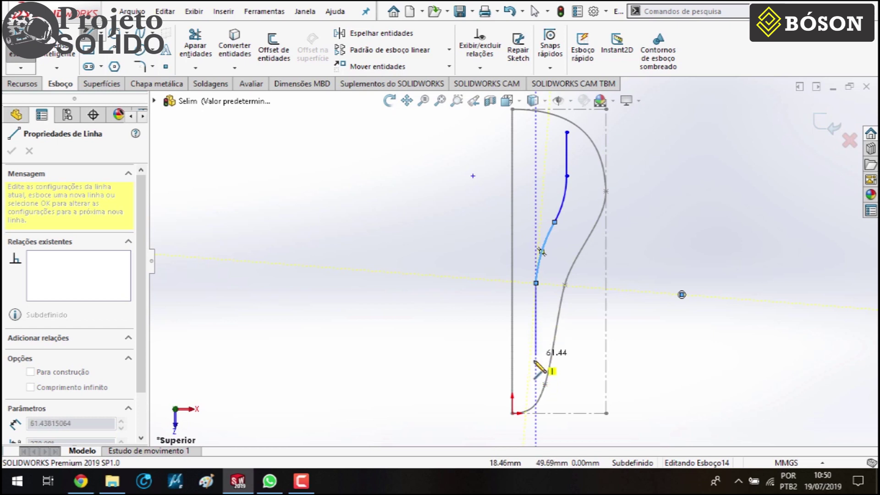
pyautogui.click(537, 380)
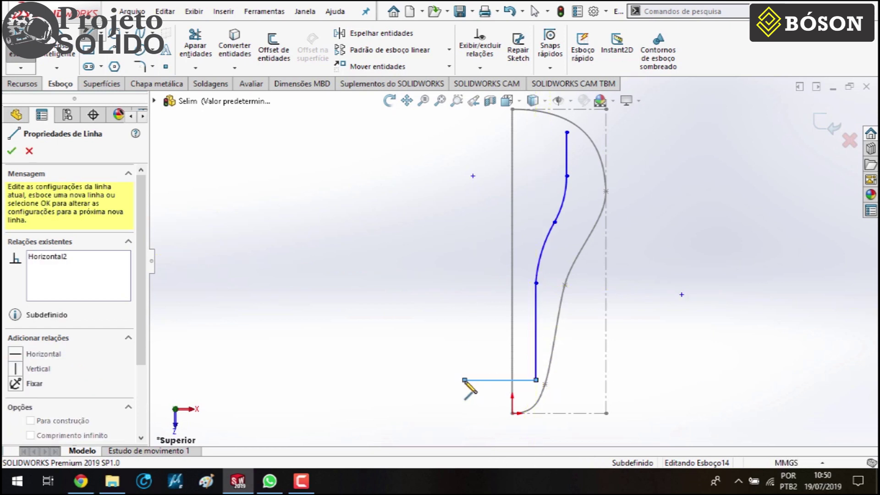
pyautogui.press('Escape')
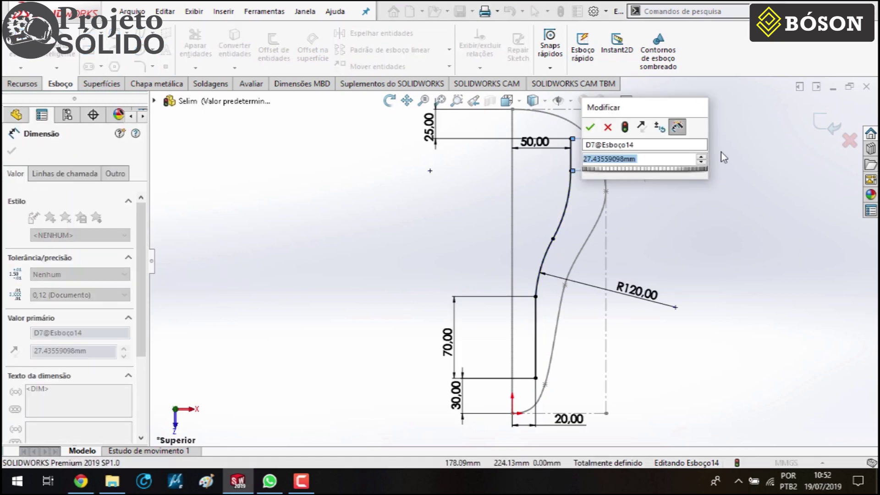
# Add a 30 mm vertical dimension near the top of the outline
pyautogui.write('30')
pyautogui.press('Return')
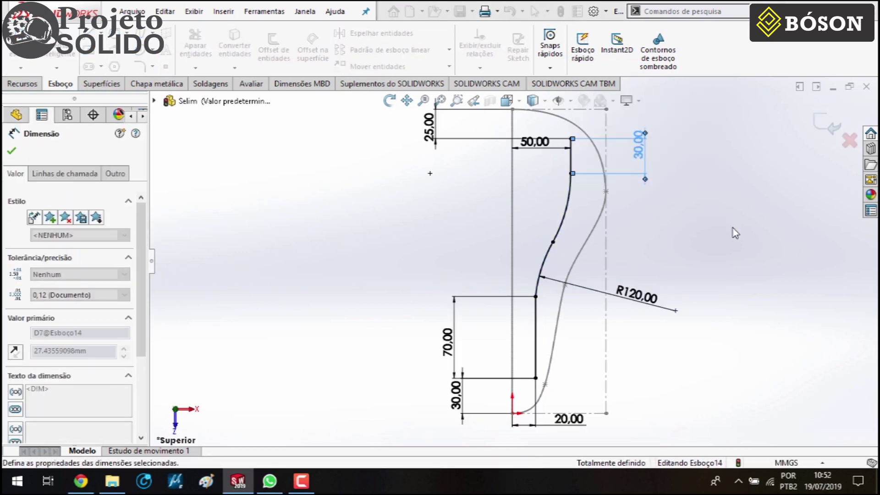
pyautogui.click(717, 194)
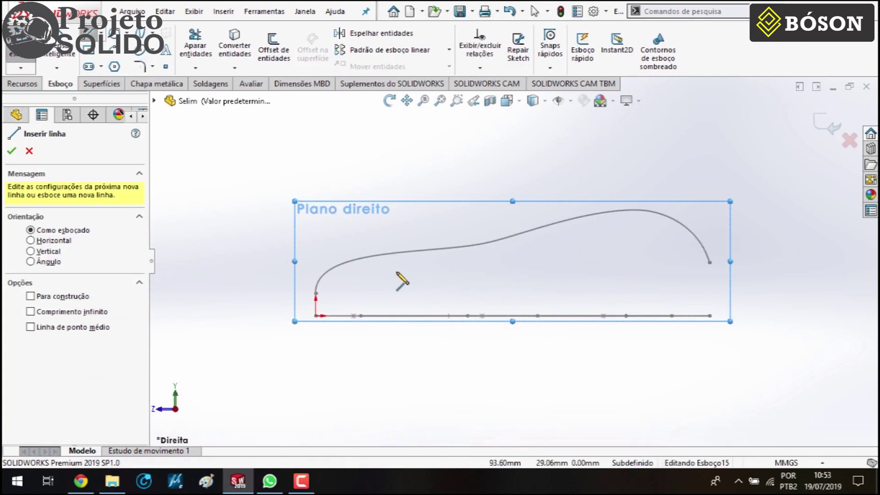
# Draw the rail side profile: rear line, tangent arcs, sloped drop, bottom line, rise and front segment
pyautogui.click(662, 235)
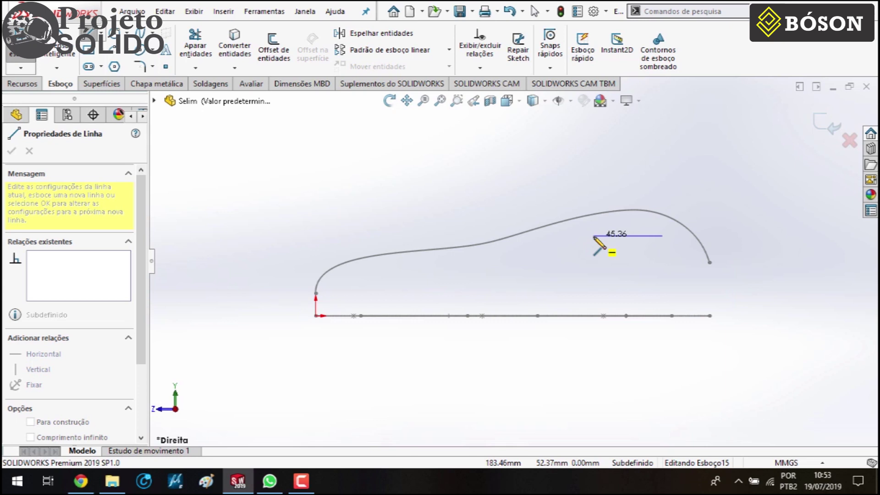
pyautogui.click(599, 236)
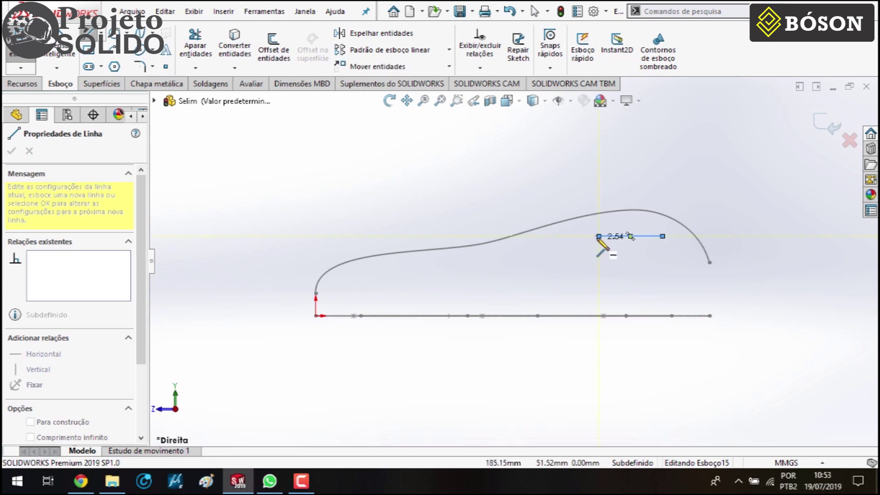
pyautogui.click(563, 262)
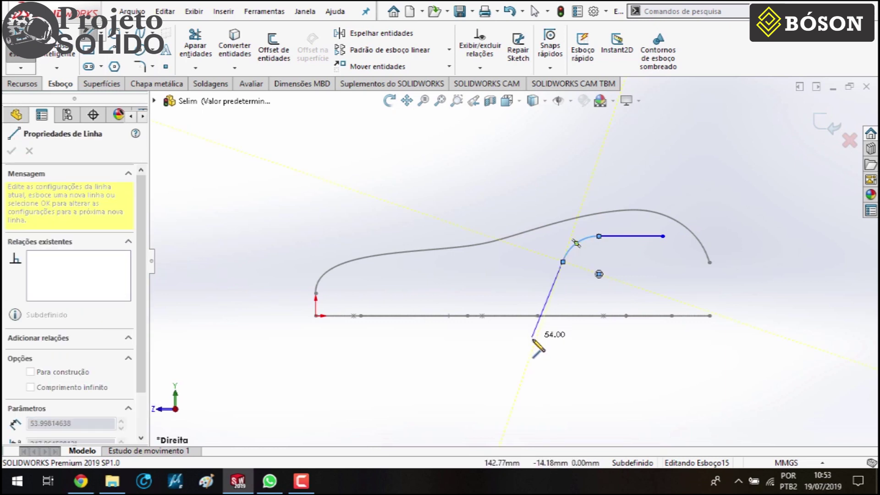
pyautogui.press('Escape')
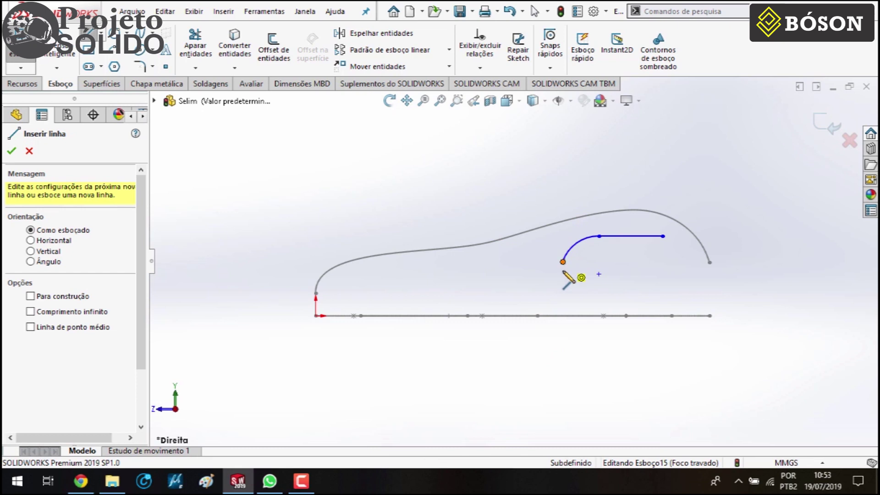
pyautogui.click(563, 262)
pyautogui.click(537, 330)
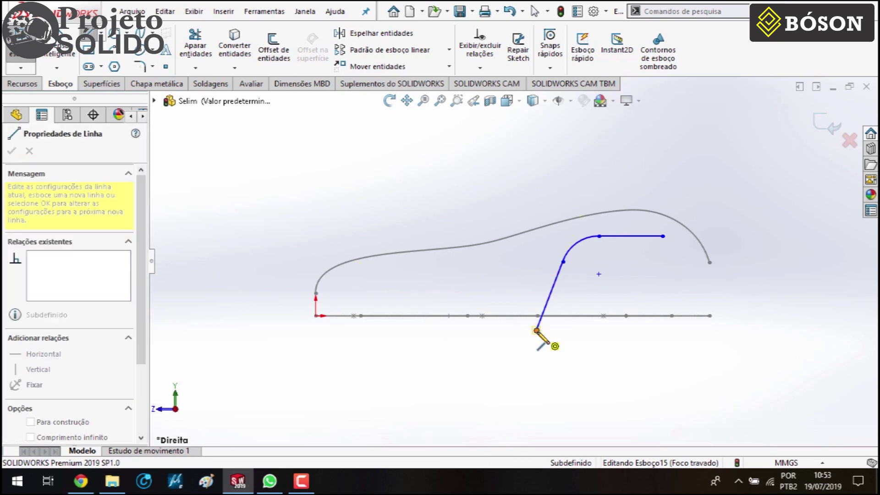
pyautogui.click(513, 347)
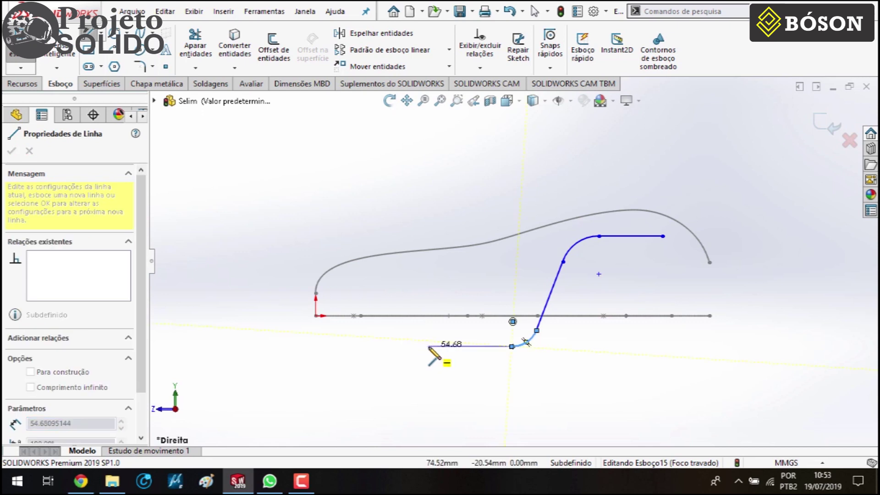
pyautogui.click(430, 346)
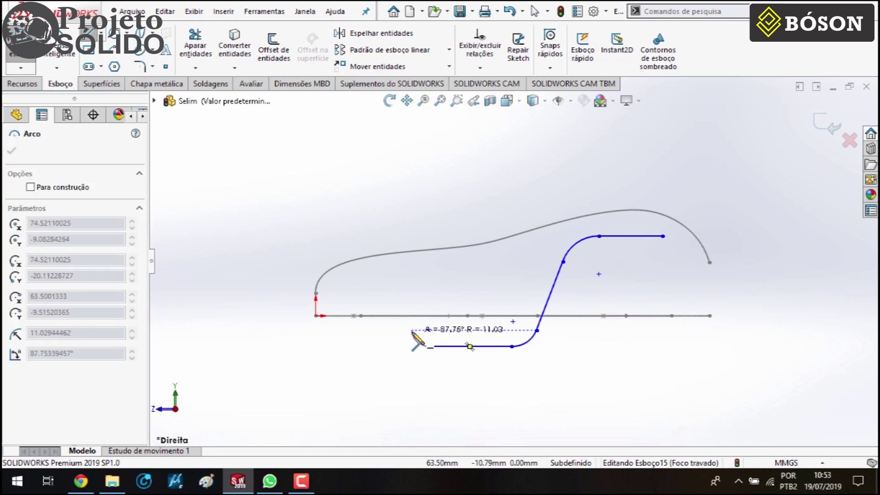
pyautogui.click(412, 331)
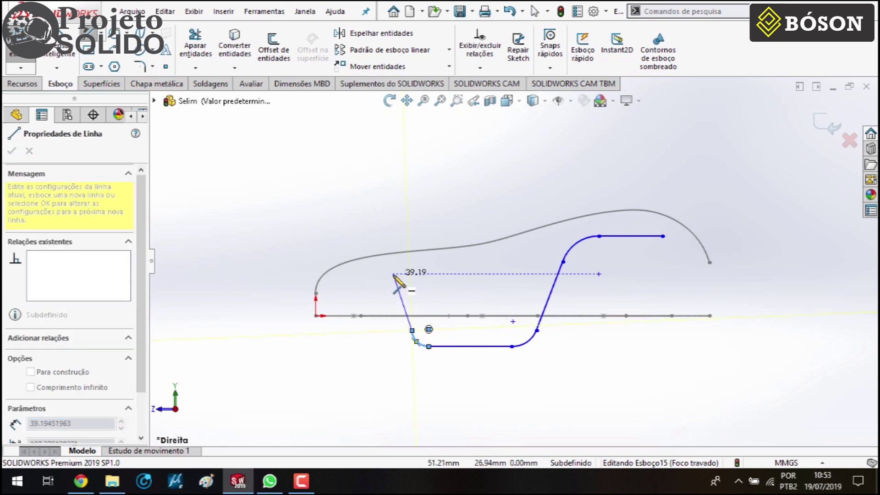
pyautogui.click(393, 274)
pyautogui.click(349, 274)
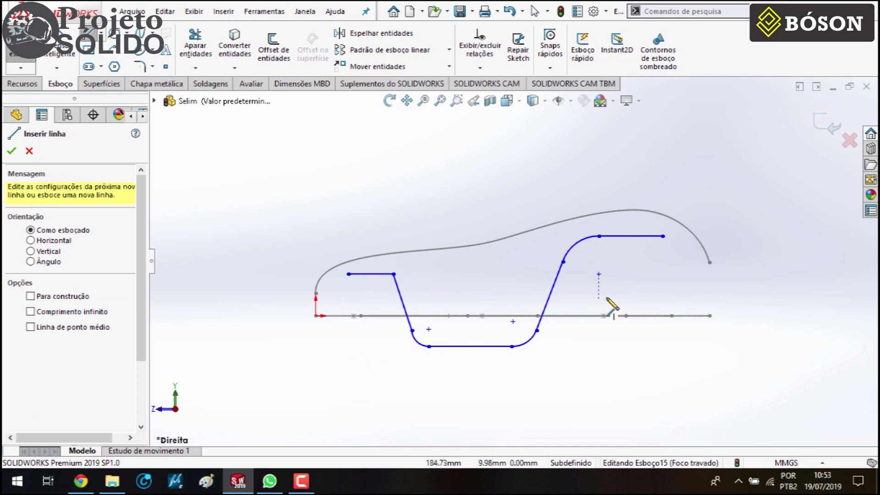
pyautogui.press('Escape')
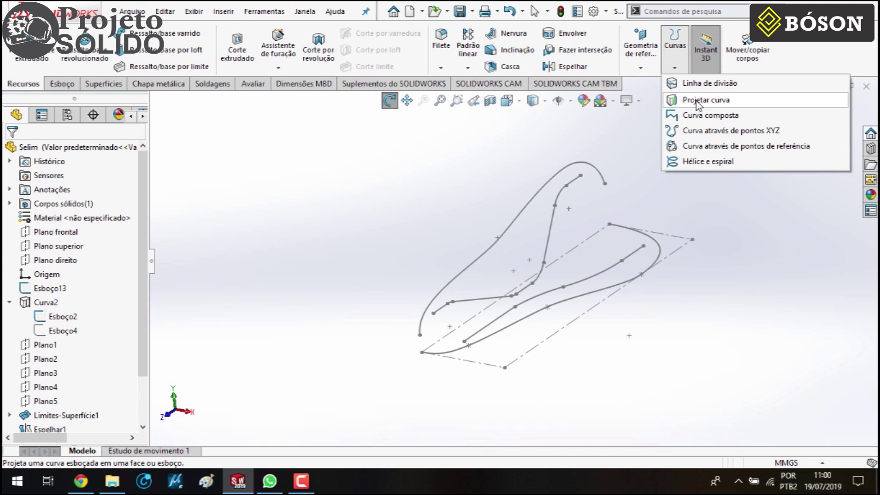
# Create a projected curve combining sketches Esboço14 and Esboço15
pyautogui.click(698, 100)
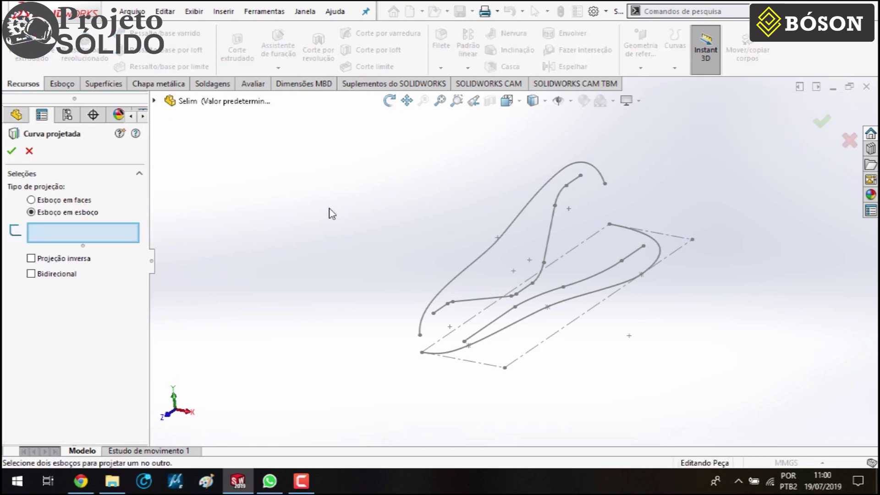
pyautogui.click(209, 383)
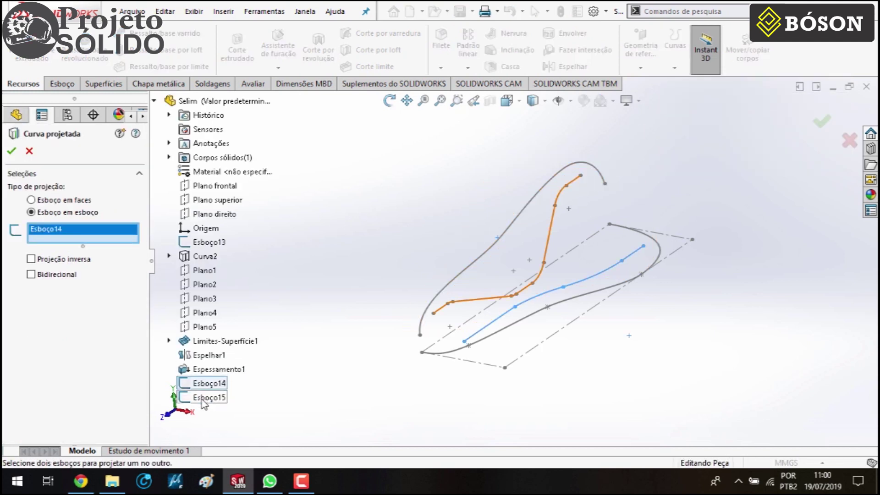
pyautogui.click(209, 397)
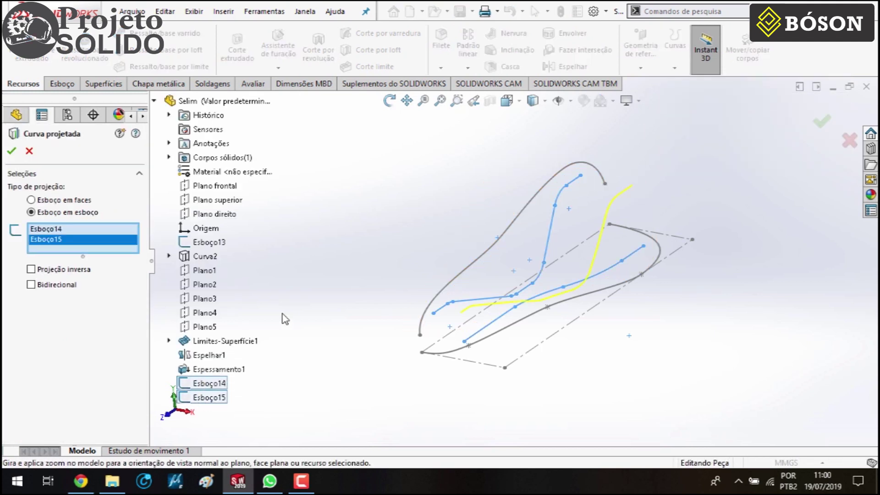
pyautogui.click(13, 152)
# Finish the circle on Plano6 and dimension its diameter to 6 mm
pyautogui.click(466, 321)
pyautogui.press('Escape')
pyautogui.click(460, 292)
pyautogui.click(473, 250)
pyautogui.press('Return')
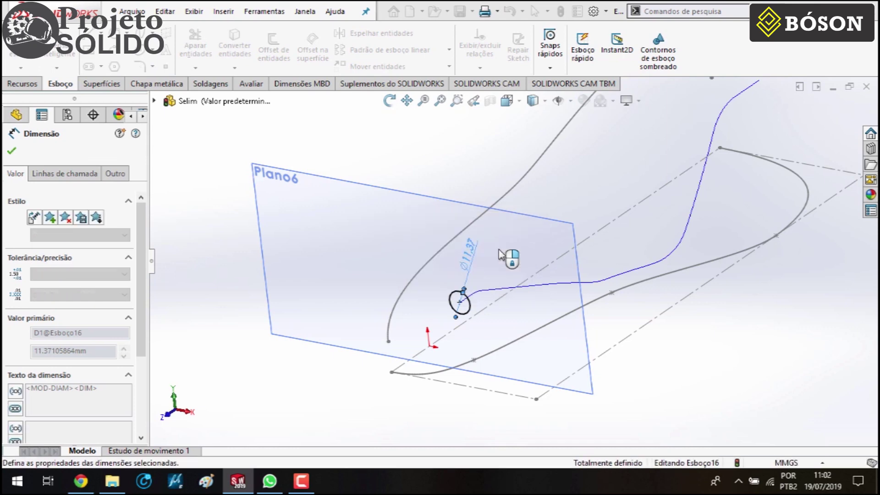
pyautogui.write('6')
pyautogui.press('Return')
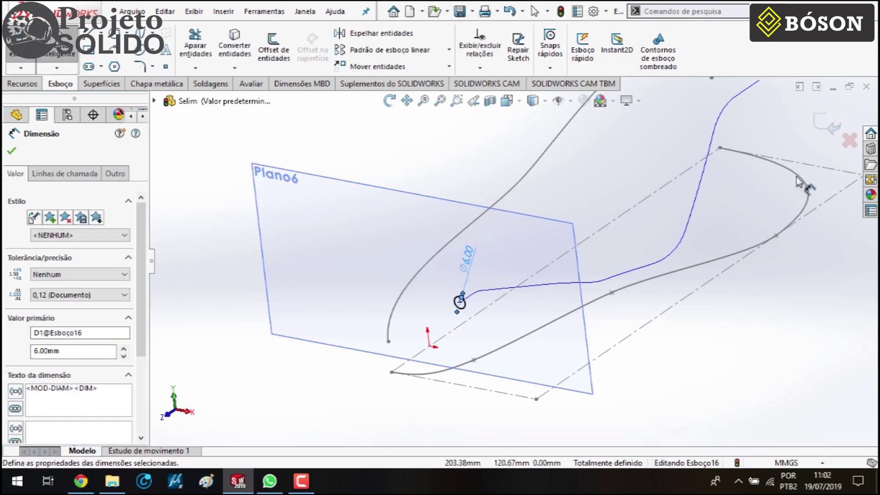
pyautogui.click(823, 123)
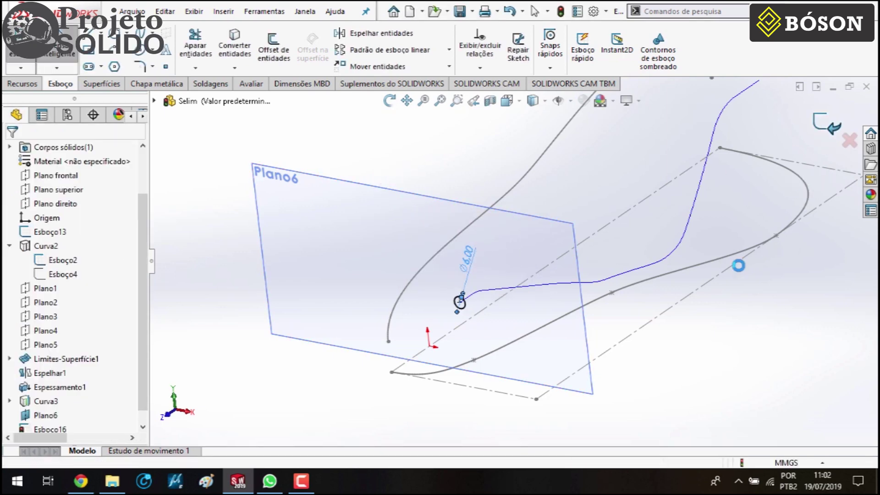
# Create the 3D sketch 3DSketch1 as the rail path
pyautogui.click(21, 67)
pyautogui.click(41, 99)
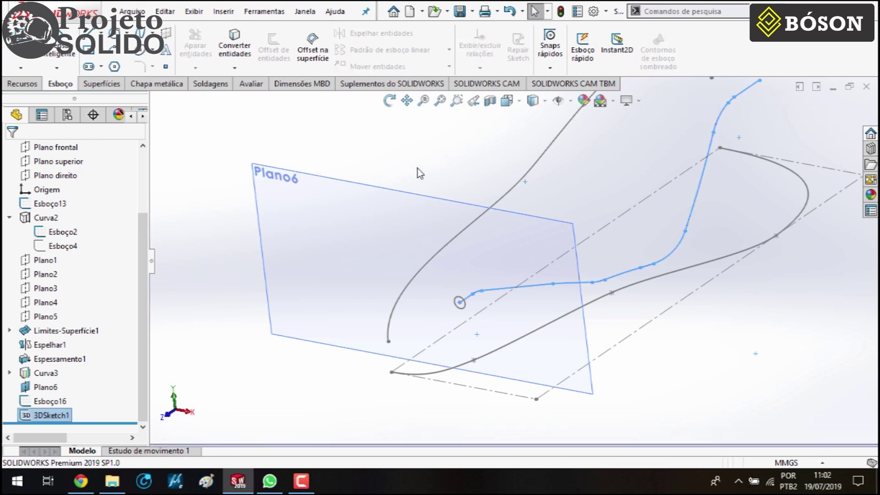
pyautogui.click(23, 84)
pyautogui.click(165, 33)
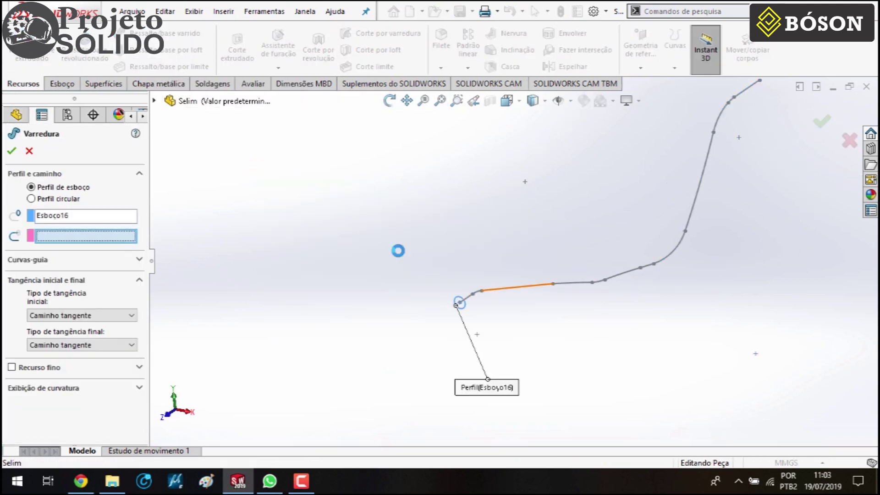
# Sweep Esboço16 along 3DSketch1 into tube Varredura1 and mirror it across Plano direito
pyautogui.click(518, 286)
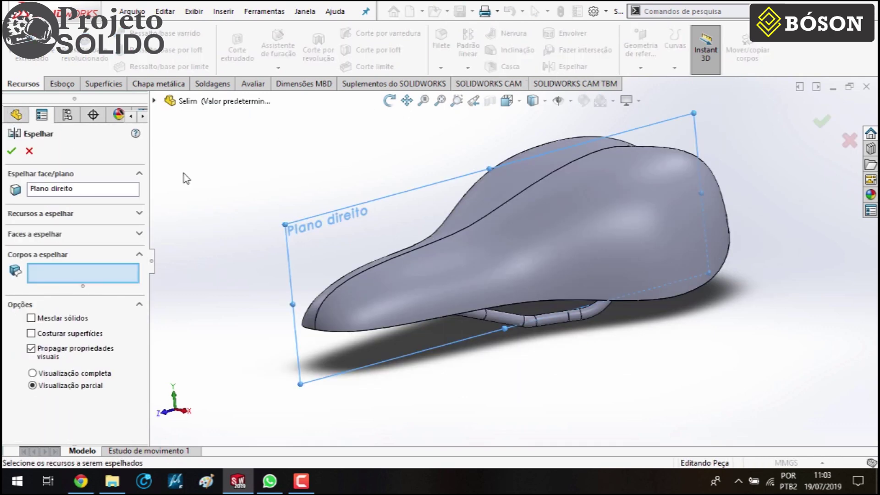
pyautogui.click(505, 326)
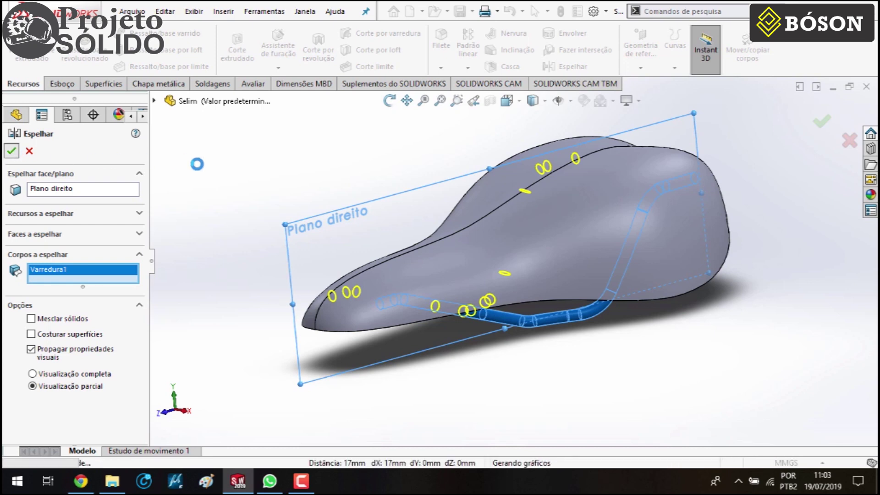
pyautogui.click(391, 102)
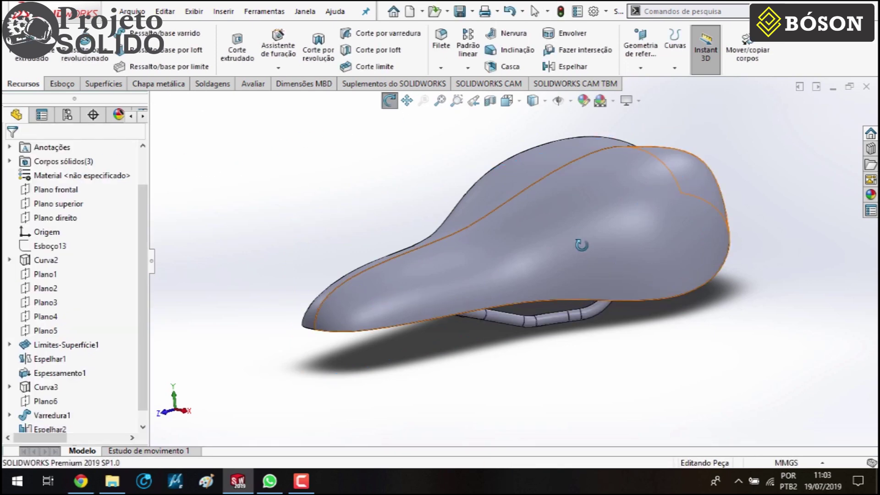
pyautogui.moveTo(481, 229); pyautogui.dragTo(618, 205)
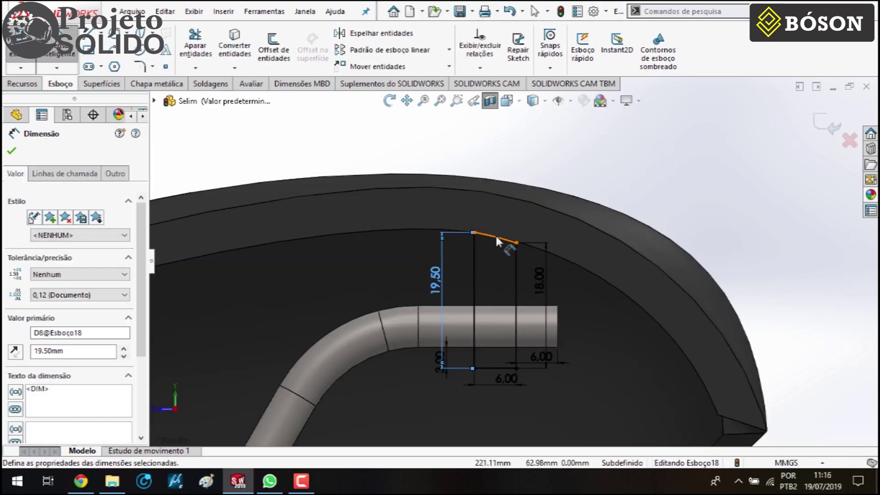
# Dimension the block arc's radius and extrude the mounting blocks Up To Next both ways
pyautogui.click(495, 237)
pyautogui.click(557, 162)
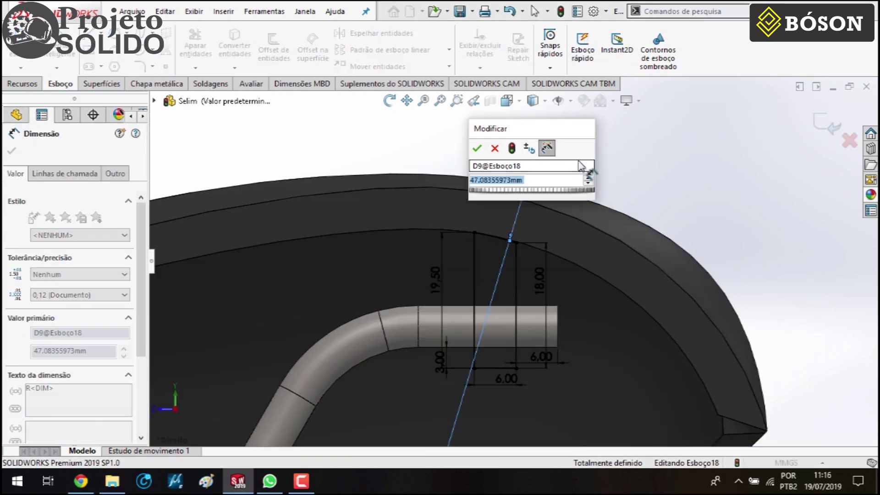
pyautogui.press('Return')
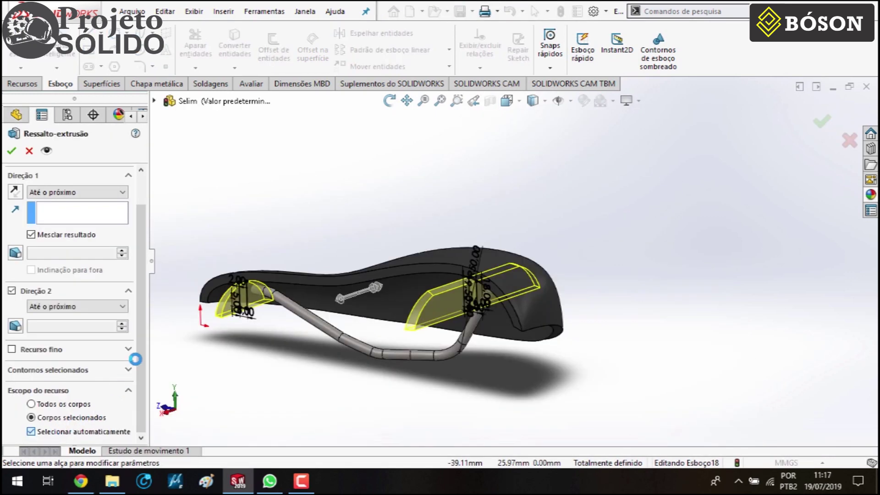
pyautogui.click(110, 431)
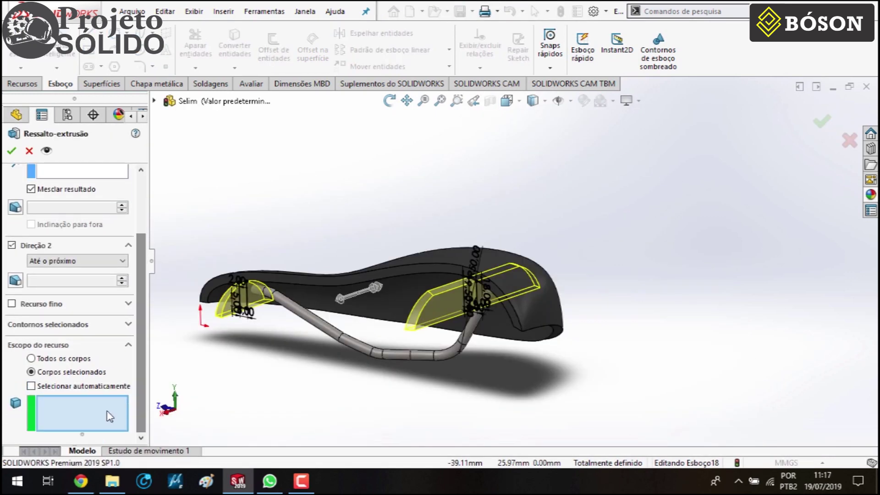
pyautogui.press('Return')
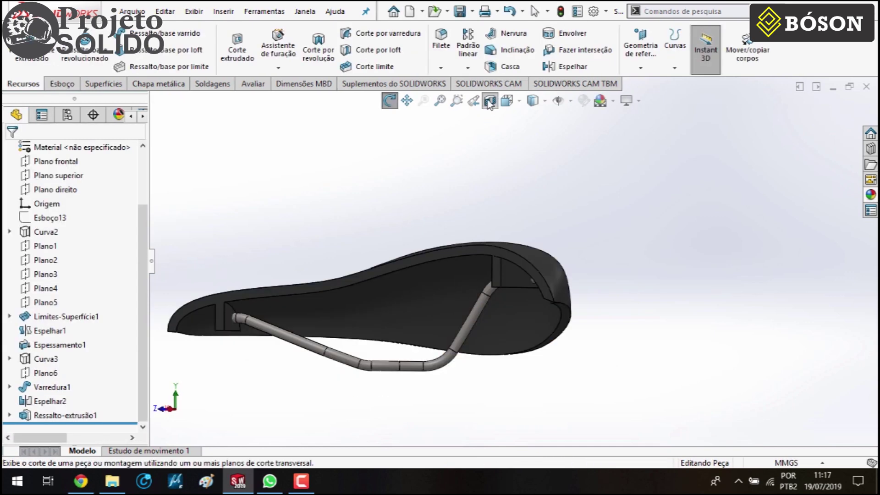